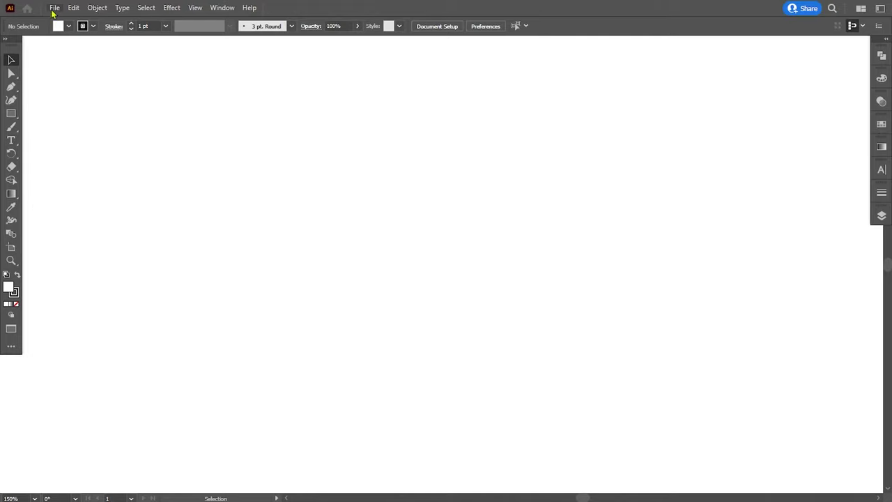
Create a 1040 × 500 px document named 'Food banner design' and paste the reference artwork.
left_click(54, 8)
left_click(83, 21)
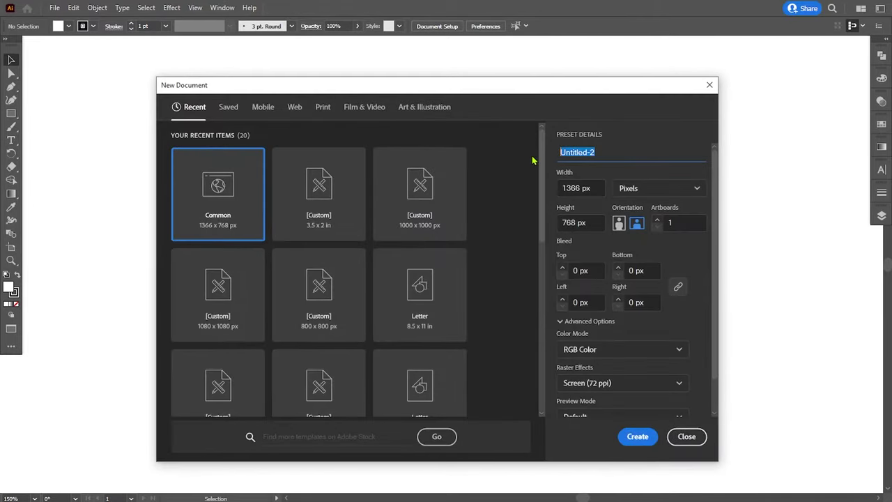
type("Food banner design")
double_click(581, 189)
type("040")
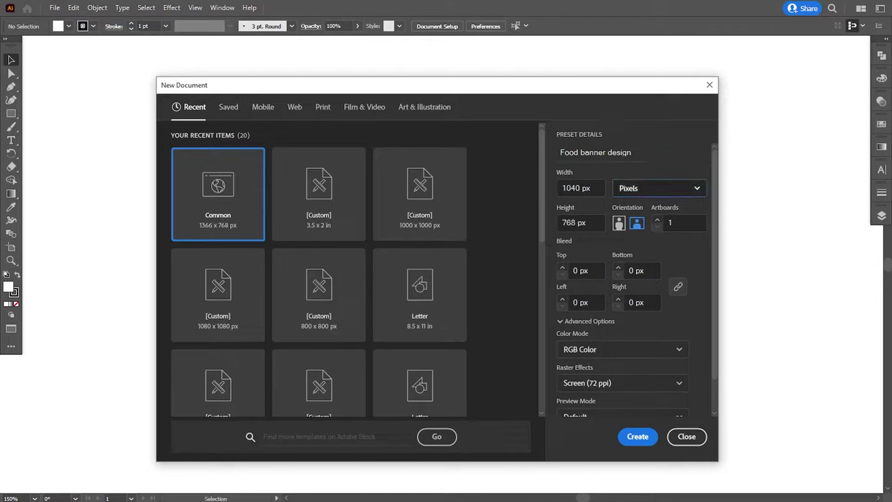
key("Tab")
type("500")
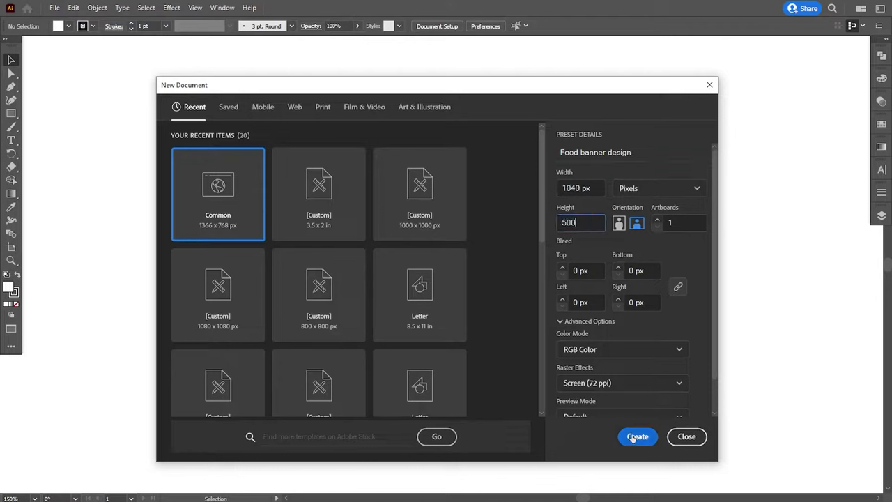
left_click(638, 437)
key("ctrl+v")
Scale the pasted artwork to artboard height and park it left of the empty artboard.
key("ctrl+minus")
key("ctrl+minus")
key("ctrl+minus")
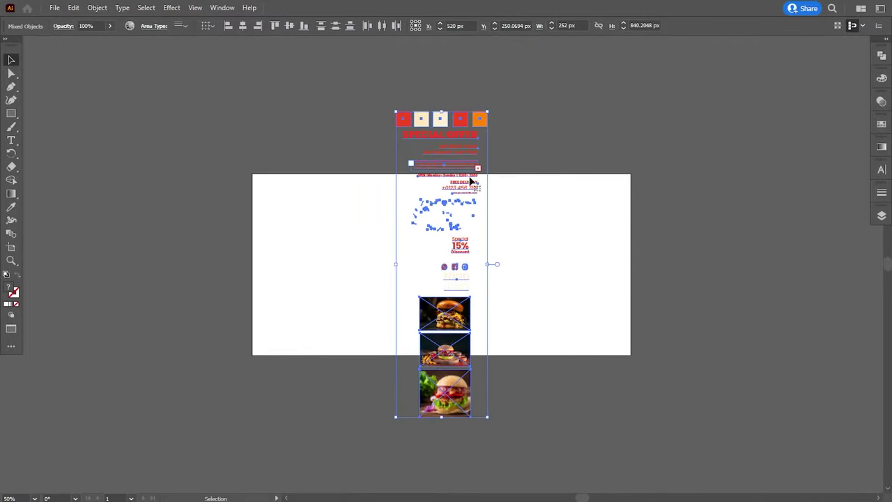
mouse_move(486, 112)
left_mouse_down()
mouse_move(467, 182)
mouse_move(224, 193)
left_mouse_up()
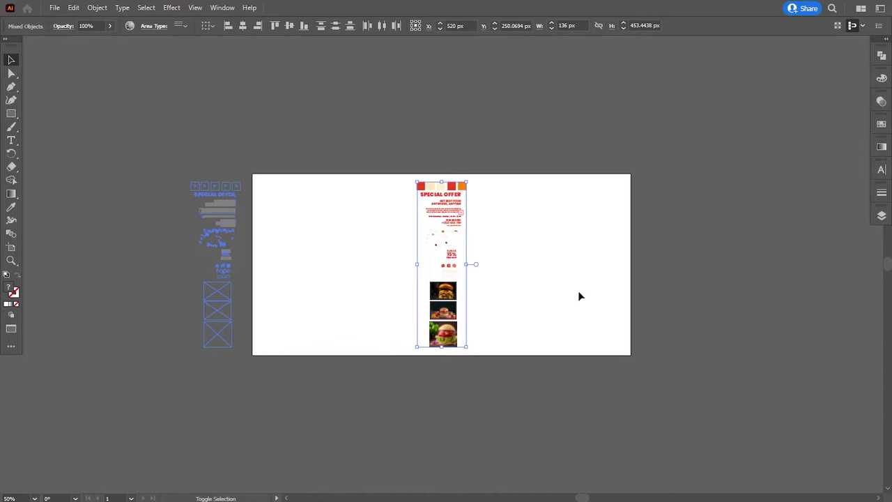
left_click(323, 383)
key("ctrl+plus")
key("ctrl+plus")
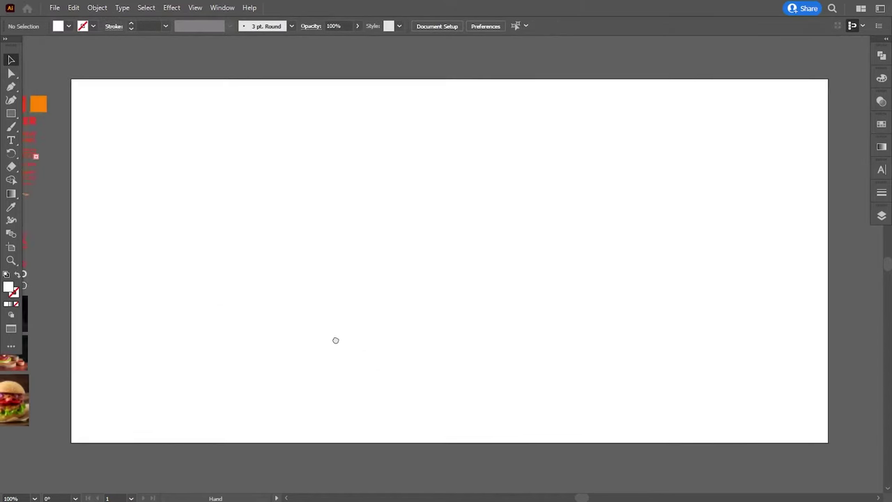
Draw a rectangle over the artboard and fill it with the cream reference swatch.
left_click(11, 114)
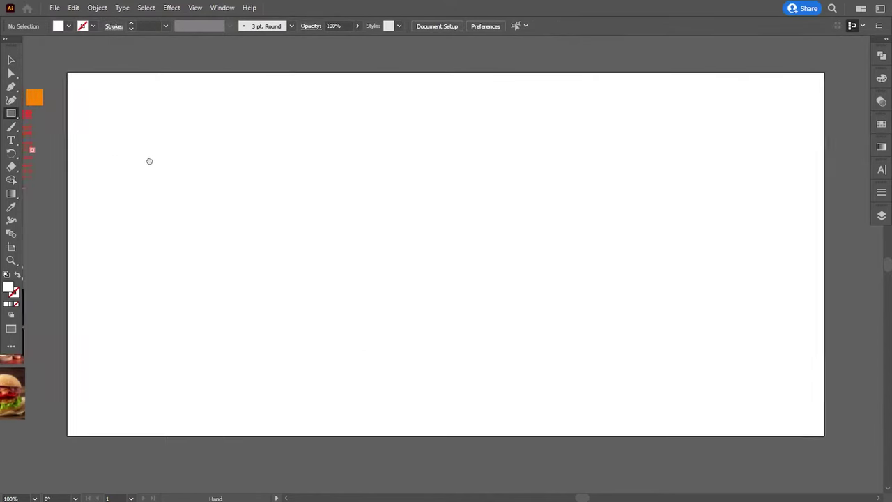
left_click_drag(143, 157, 179, 167)
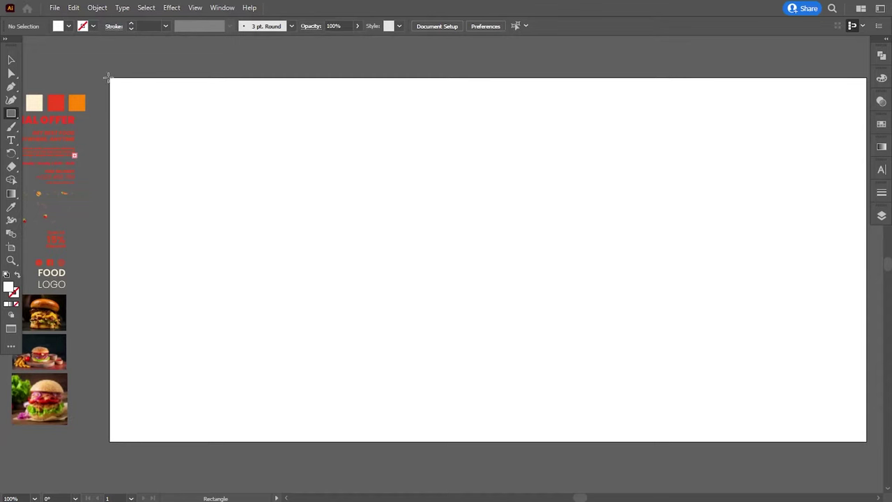
mouse_move(108, 77)
left_mouse_down()
mouse_move(850, 442)
mouse_move(866, 441)
left_mouse_up()
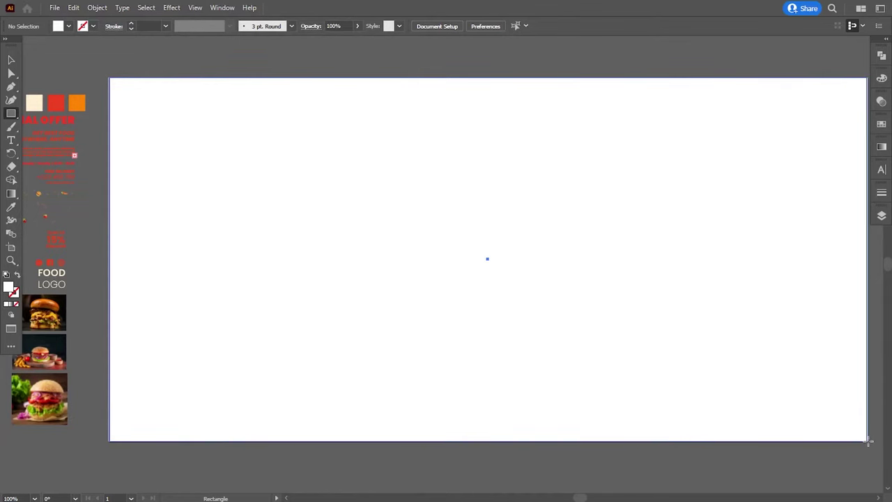
left_click_drag(866, 441, 867, 441)
key("i")
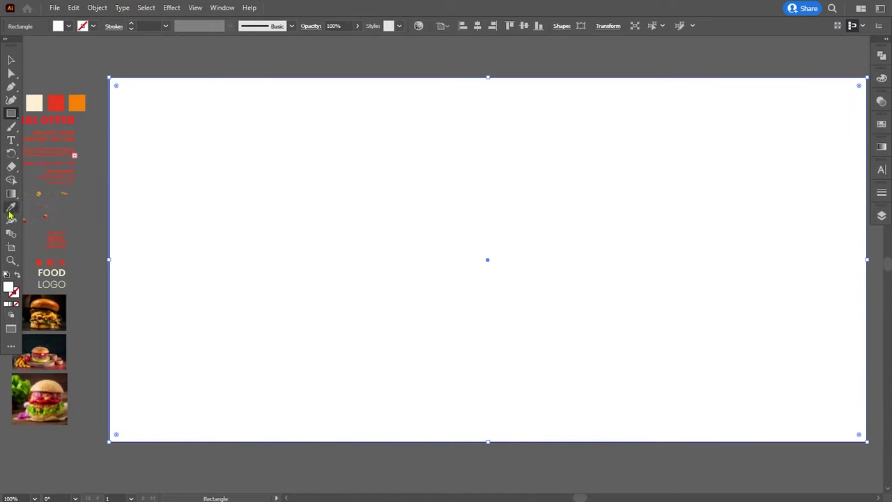
scroll(82, 105, "left", 2)
left_click(85, 109)
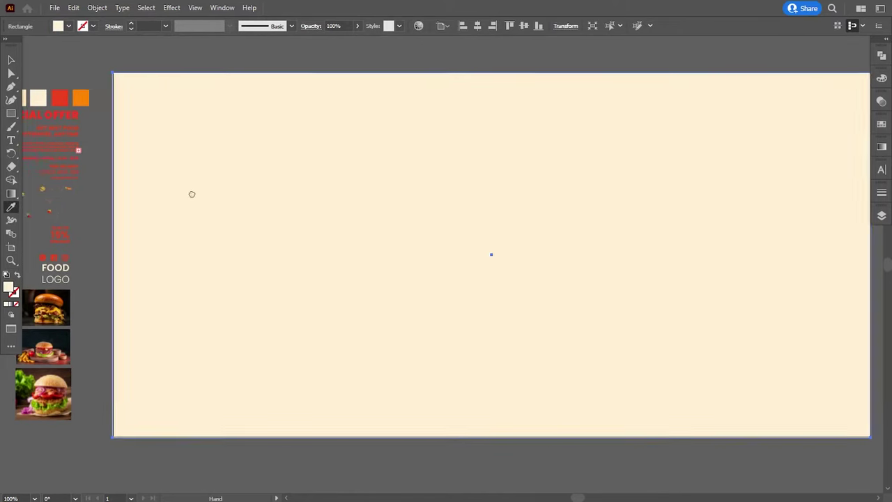
Stretch the rectangle's left and bottom edges to the artboard edges, then deselect it.
key("v")
left_click_drag(148, 257, 151, 255)
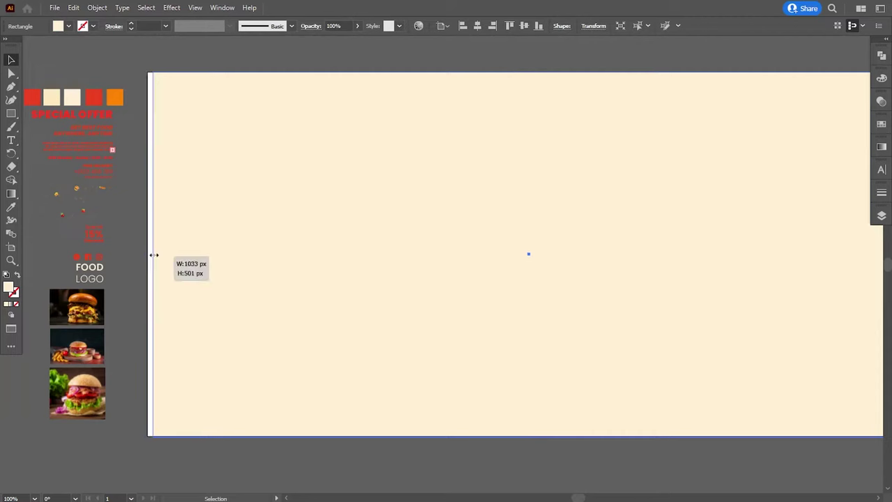
scroll(591, 284, "right", 3)
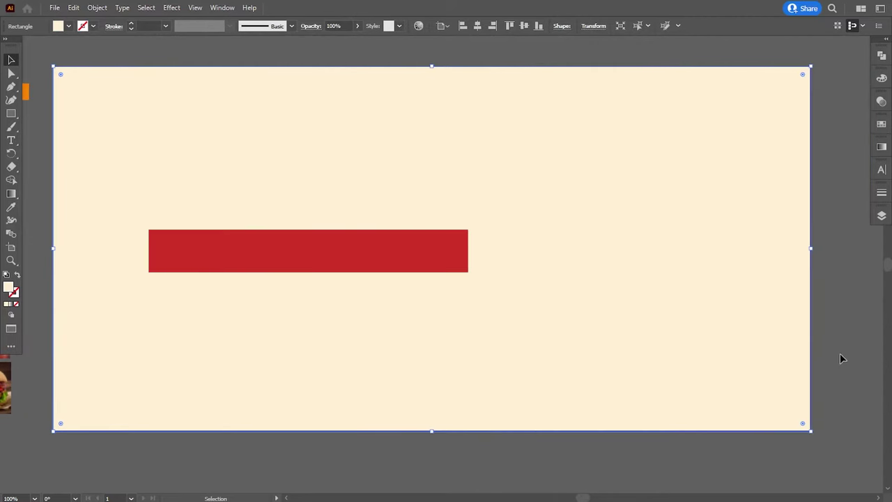
left_click_drag(430, 430, 429, 432)
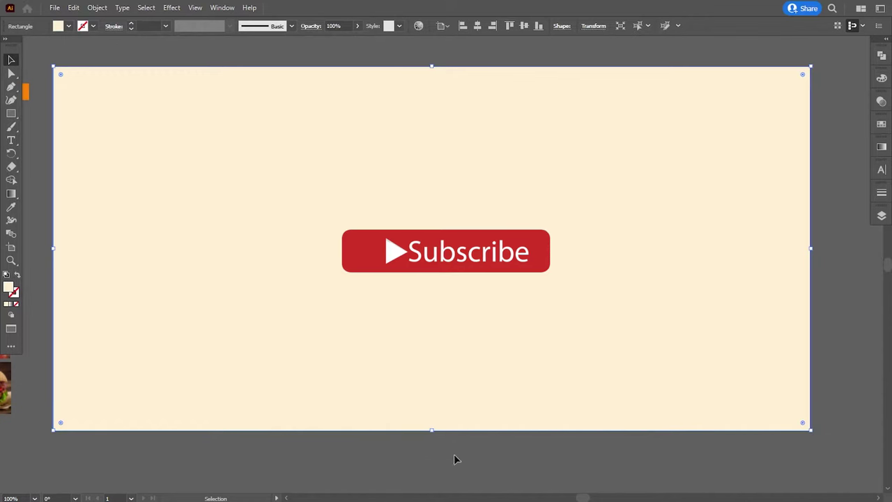
left_click(453, 454)
left_click_drag(347, 220, 398, 233)
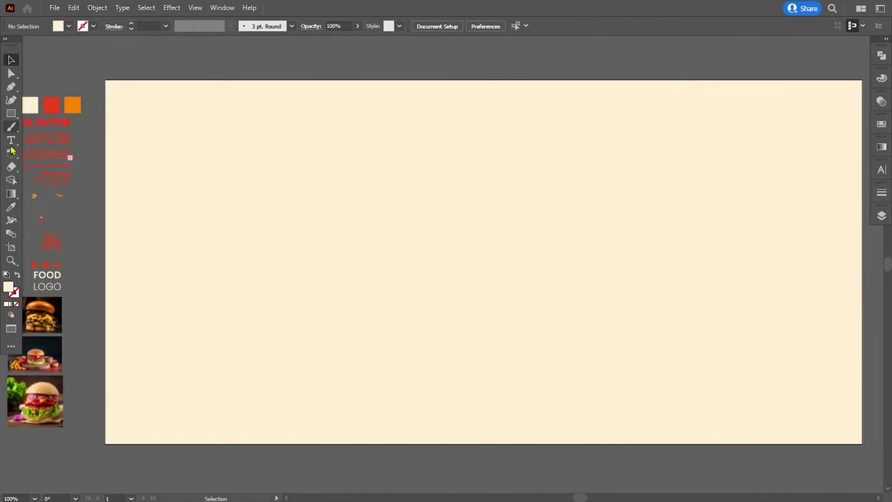
Pen-draw a closed wavy shape in the artboard's top-left corner.
left_click(11, 87)
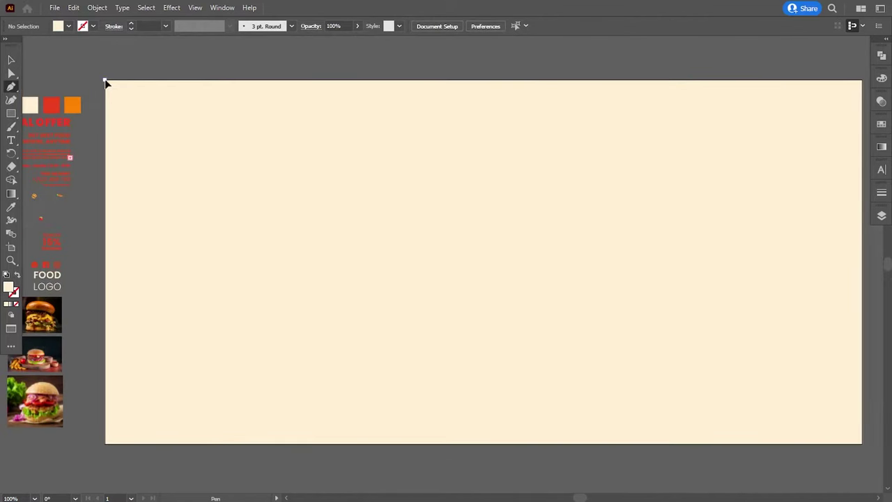
left_click(106, 81)
left_click(106, 205)
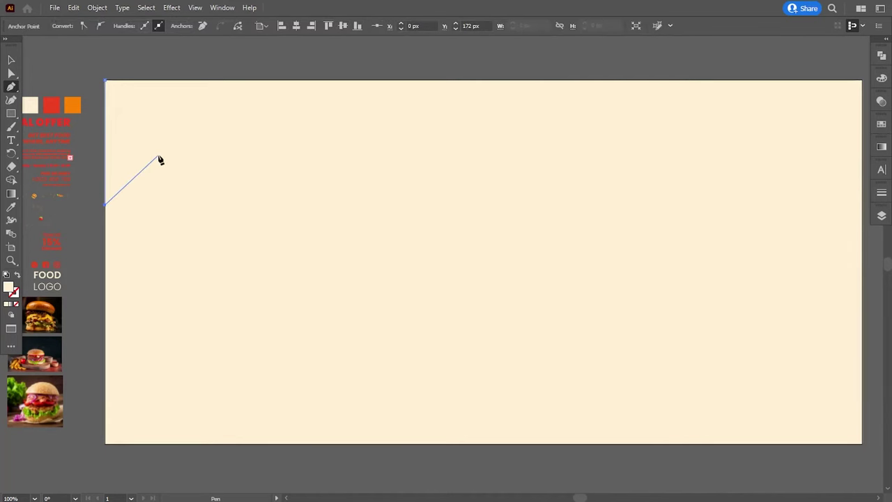
left_click_drag(158, 157, 151, 109)
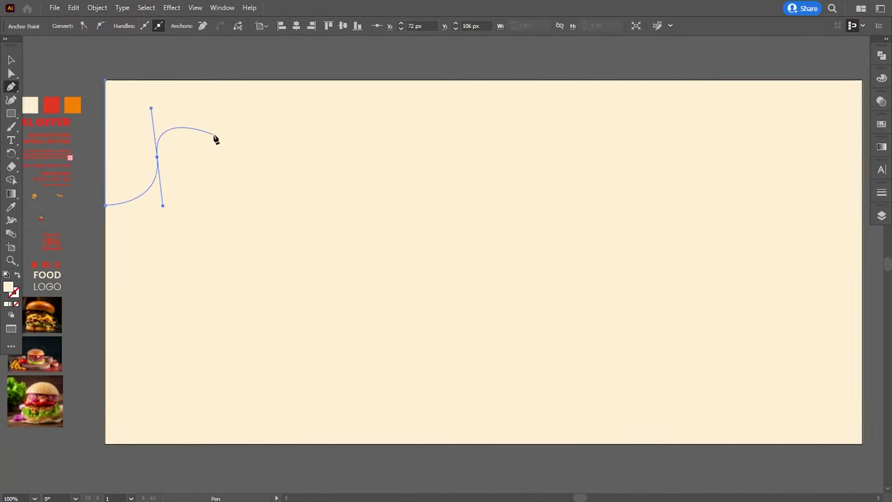
mouse_move(216, 135)
left_mouse_down()
mouse_move(272, 128)
mouse_move(305, 64)
left_mouse_up()
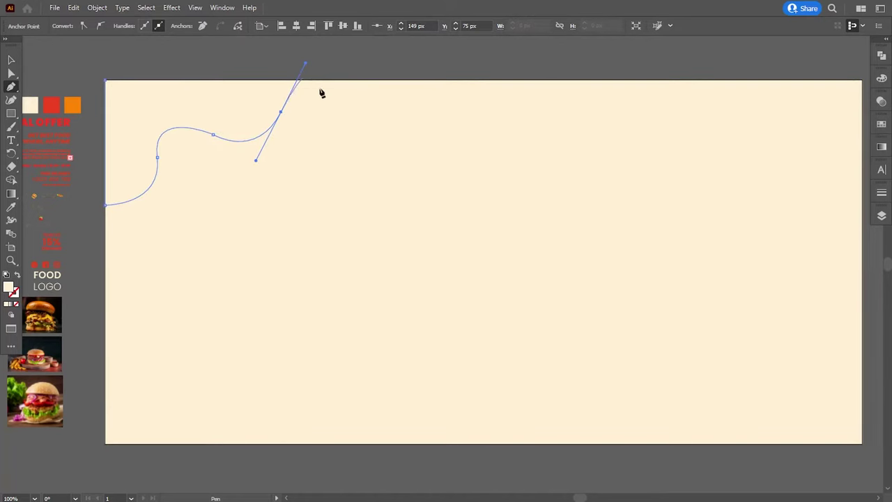
left_click(281, 112)
mouse_move(318, 109)
left_mouse_down()
mouse_move(357, 130)
mouse_move(350, 131)
left_mouse_up()
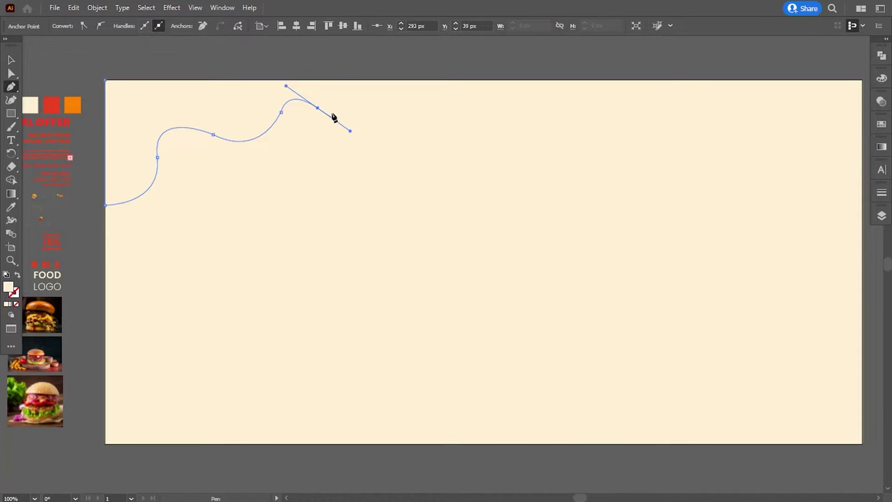
left_click(369, 82)
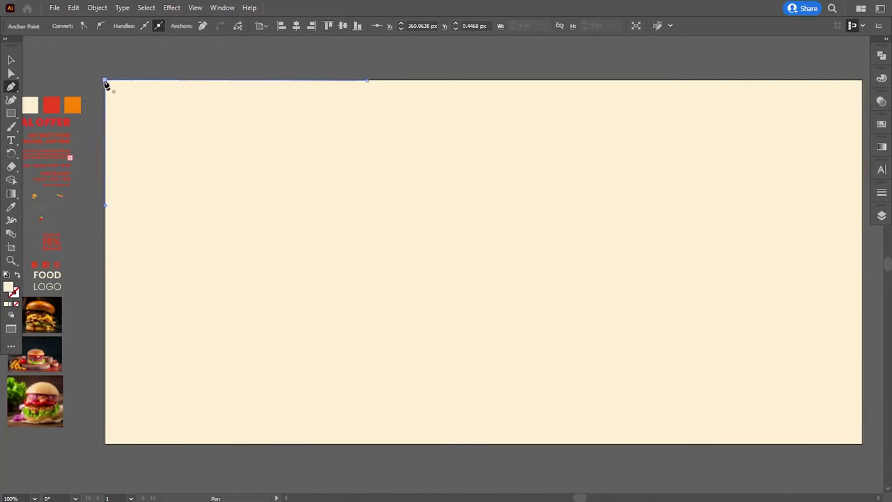
left_click_drag(170, 170, 199, 170)
Fill the wave with the SPECIAL OFFER red sampled from the reference, then deselect it.
key("i")
left_click_drag(87, 200, 109, 197)
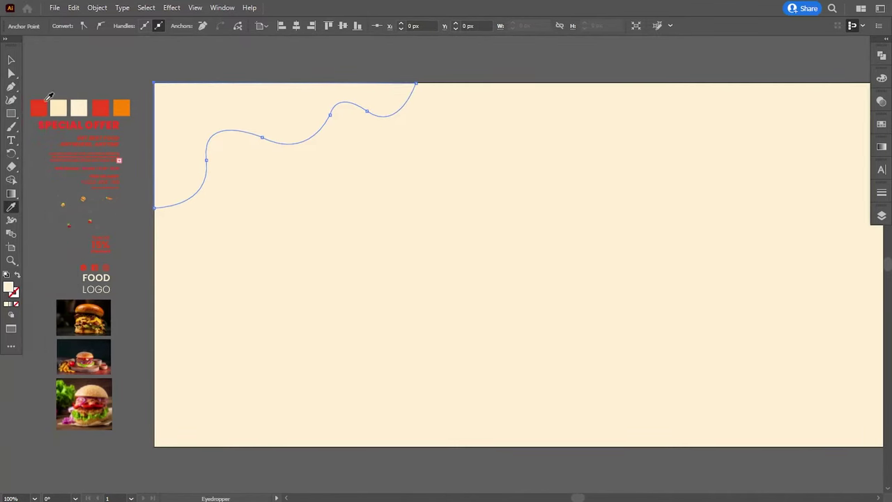
left_click(59, 124)
left_click(11, 74)
left_click(293, 72)
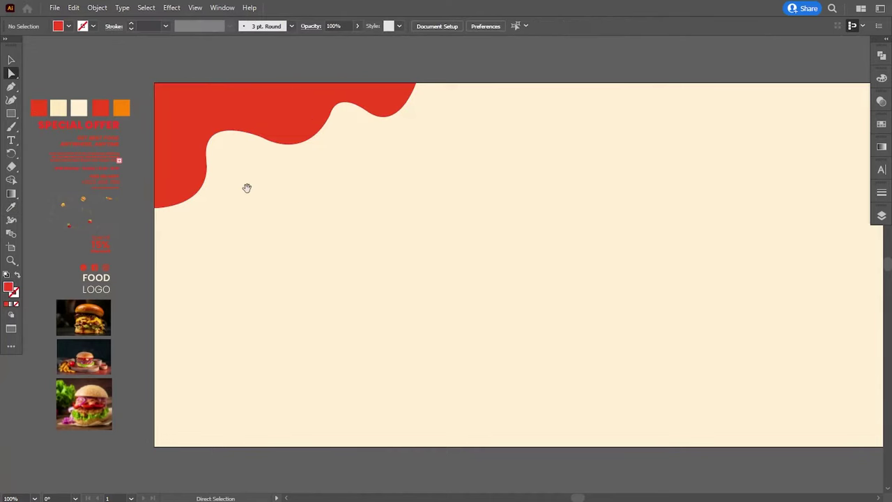
left_click_drag(247, 187, 235, 200)
left_click(10, 86)
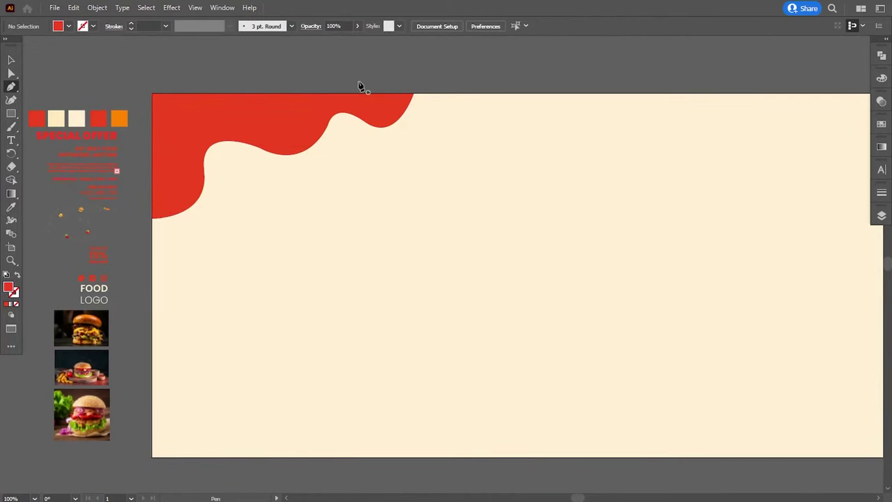
Draw a curved open path sweeping across the red wave's edge.
left_click_drag(266, 127, 224, 181)
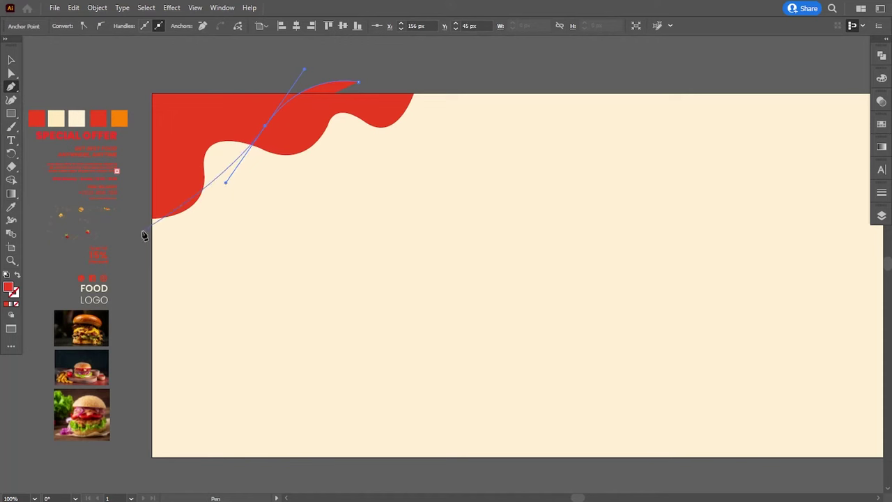
mouse_move(142, 231)
left_mouse_down()
mouse_move(78, 213)
mouse_move(73, 220)
left_mouse_up()
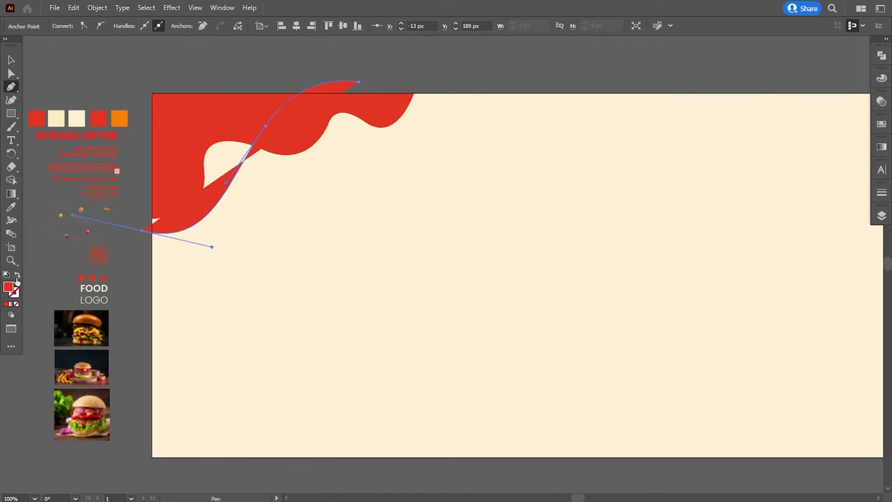
left_click(16, 277)
left_click(12, 207)
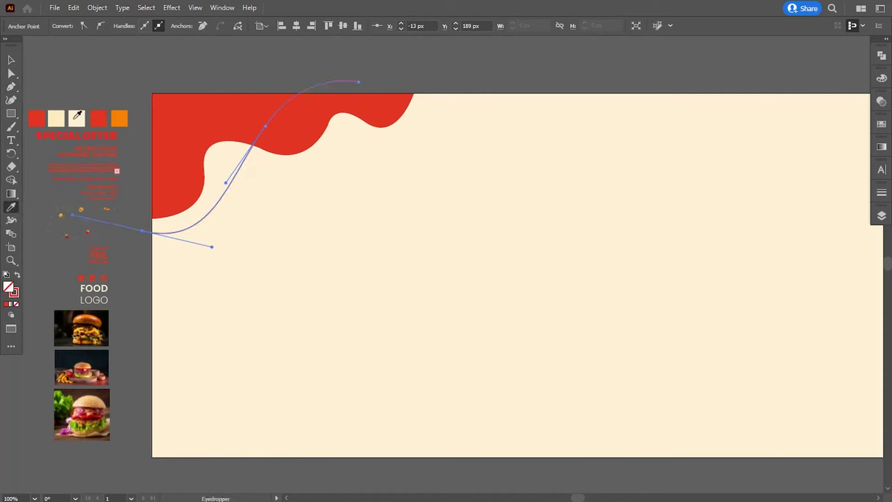
left_click(74, 119)
Give the curve no fill and an off-white #fffcf8 stroke, then deselect and recentre the view.
left_click(16, 277)
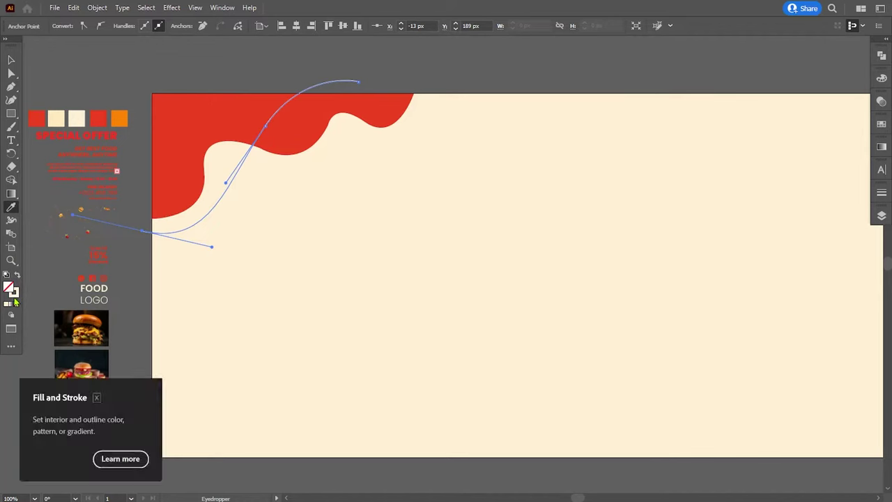
double_click(13, 293)
left_click(519, 227)
left_click(508, 223)
left_click(769, 226)
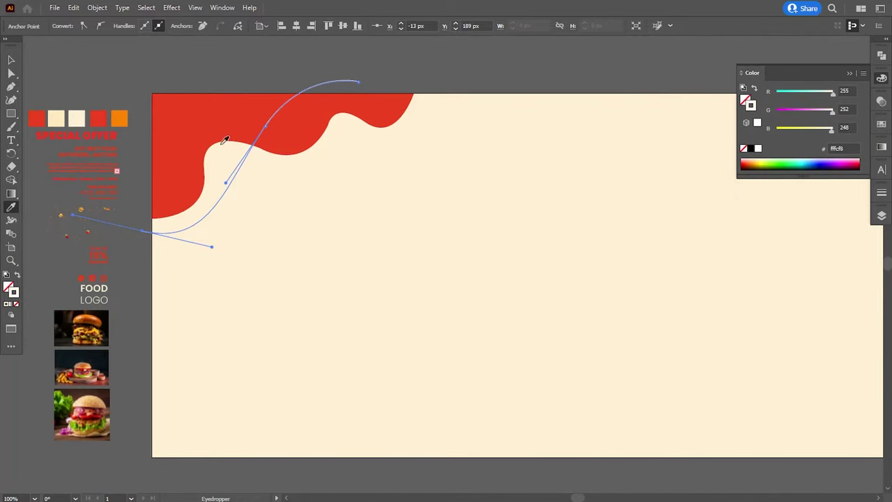
left_click(11, 59)
left_click(71, 65)
scroll(298, 218, "right", 2)
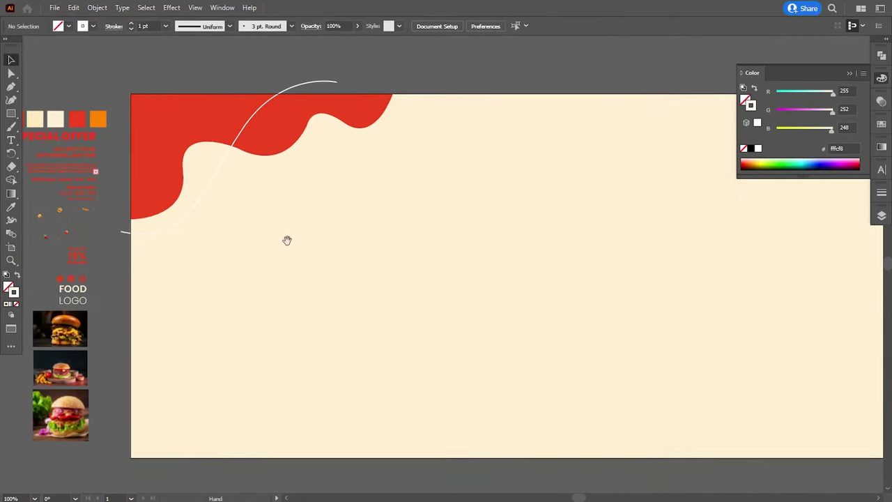
scroll(287, 239, "down", 2)
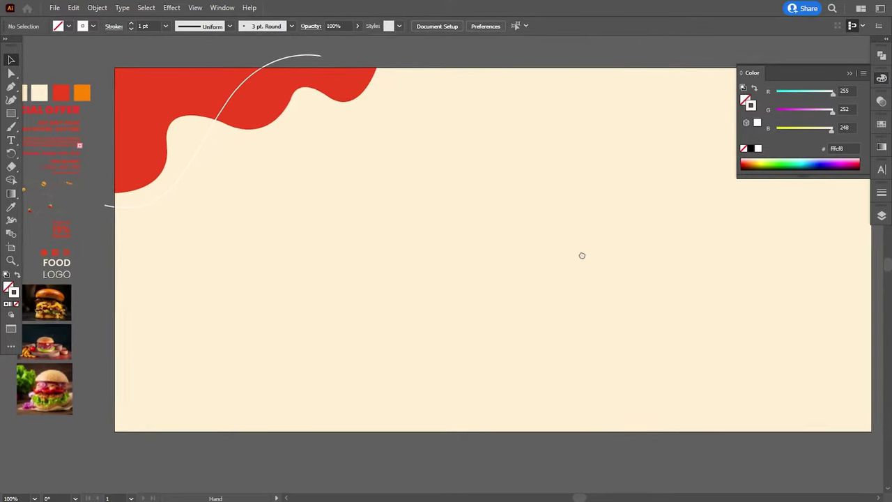
left_click_drag(581, 255, 520, 259)
left_click(539, 206)
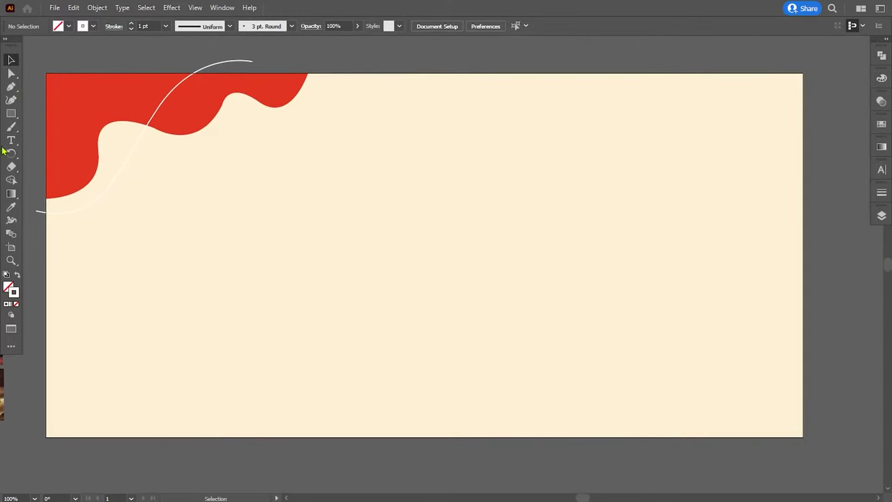
Pen-draw a closed blob hanging from the top edge, right of centre.
left_click(12, 87)
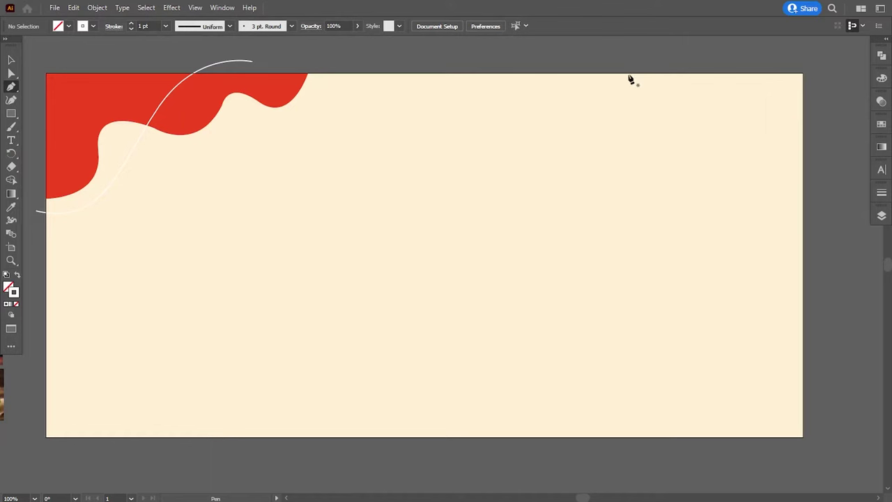
left_click_drag(626, 74, 628, 90)
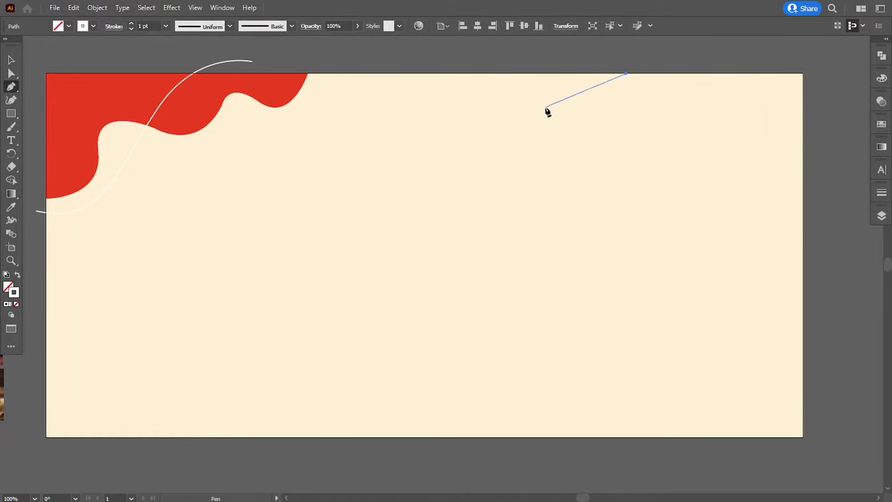
left_click_drag(545, 115, 450, 83)
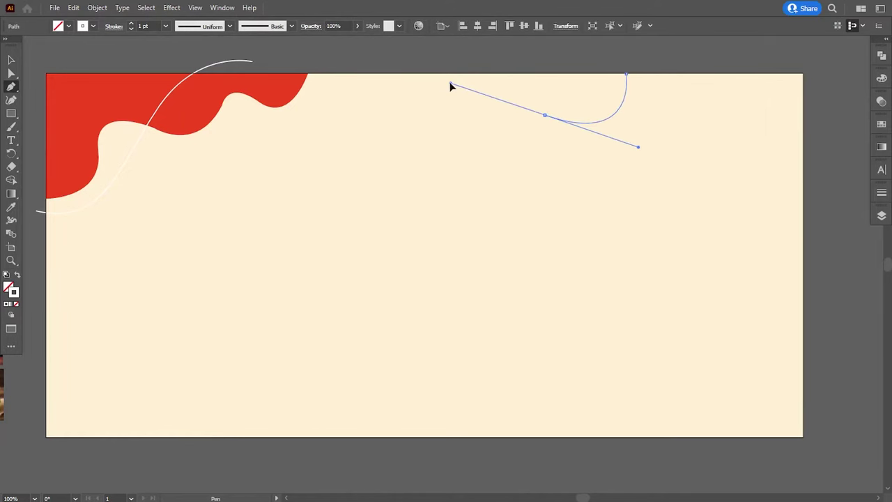
left_click(544, 115)
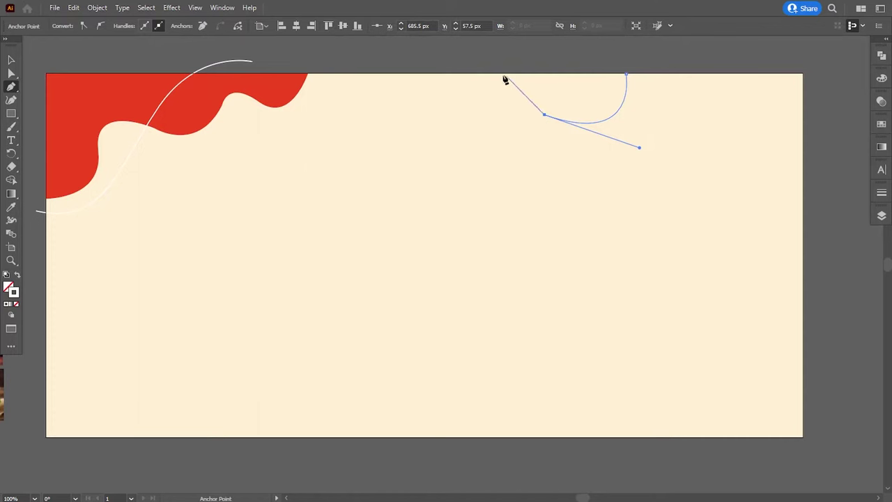
left_click(472, 73)
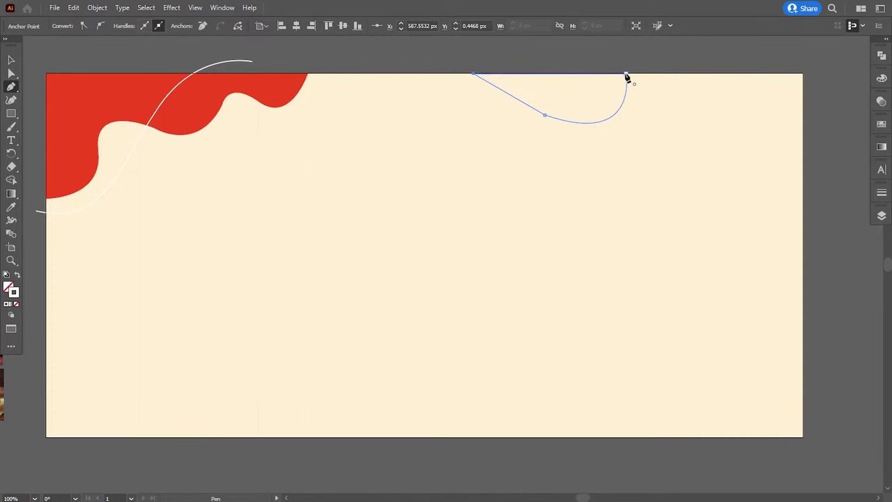
left_click(626, 75)
Round the blob's lower corner anchor and fill it with the pale cream swatch.
key("a")
left_click(546, 117)
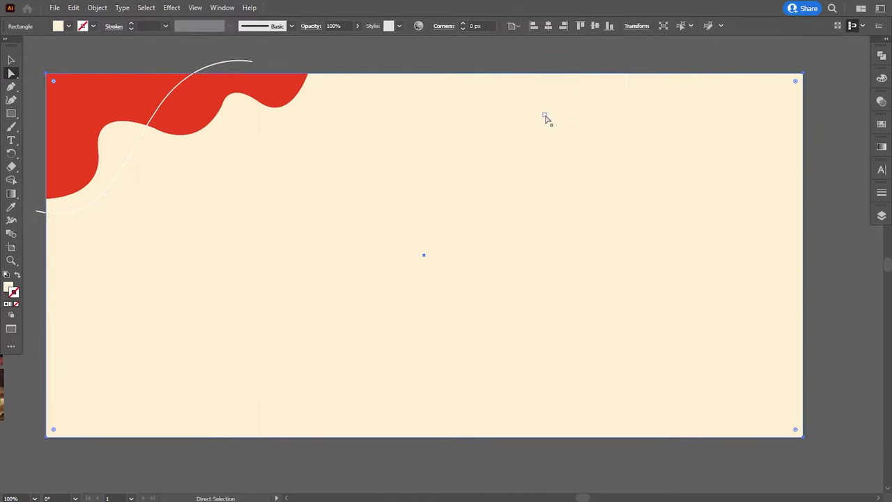
left_click(544, 116)
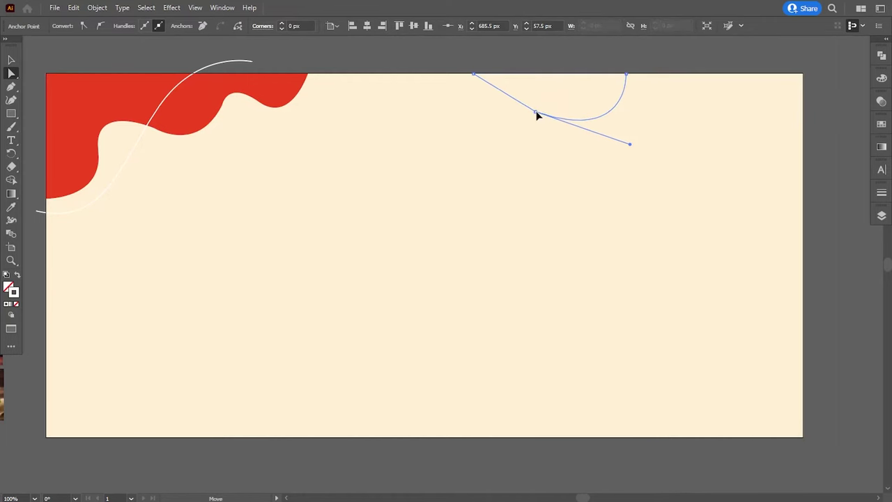
left_click_drag(549, 105, 551, 88)
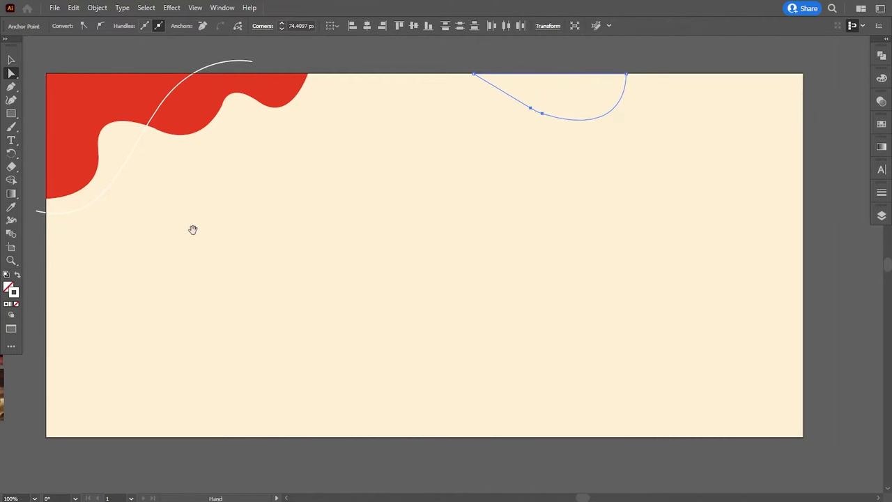
left_click(11, 207)
scroll(161, 209, "left", 5)
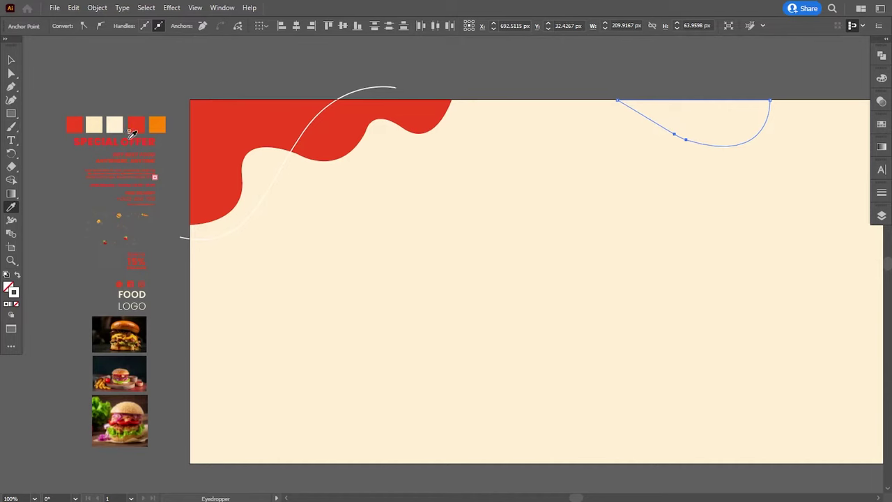
left_click(11, 60)
Pen-draw a closed hump-shaped blob rising from the bottom edge, right of centre.
left_click(550, 258)
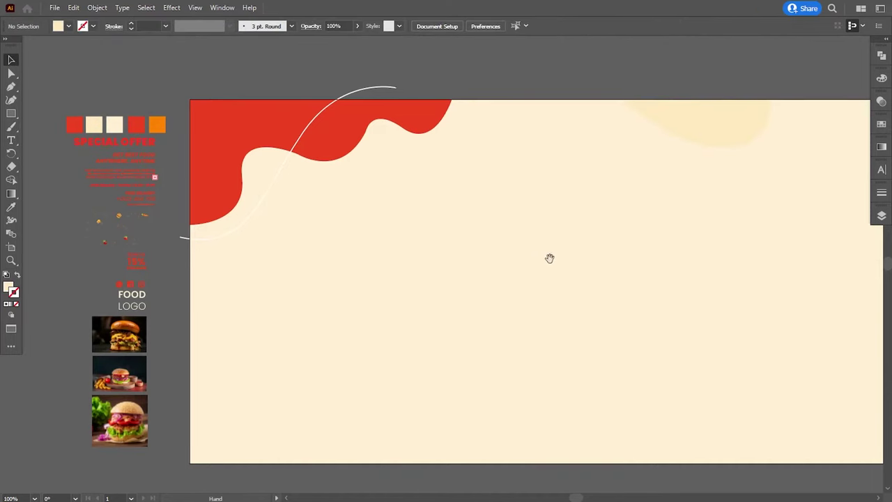
mouse_move(550, 258)
left_mouse_down()
mouse_move(498, 279)
mouse_move(451, 279)
left_mouse_up()
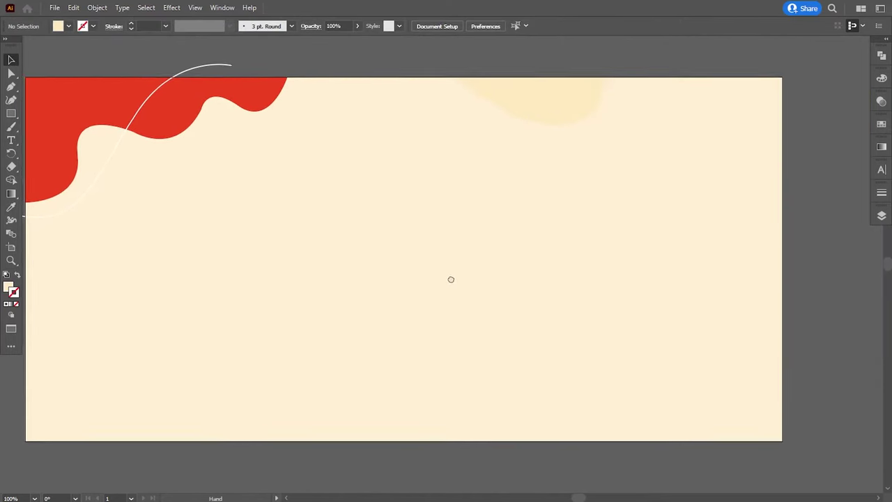
key("p")
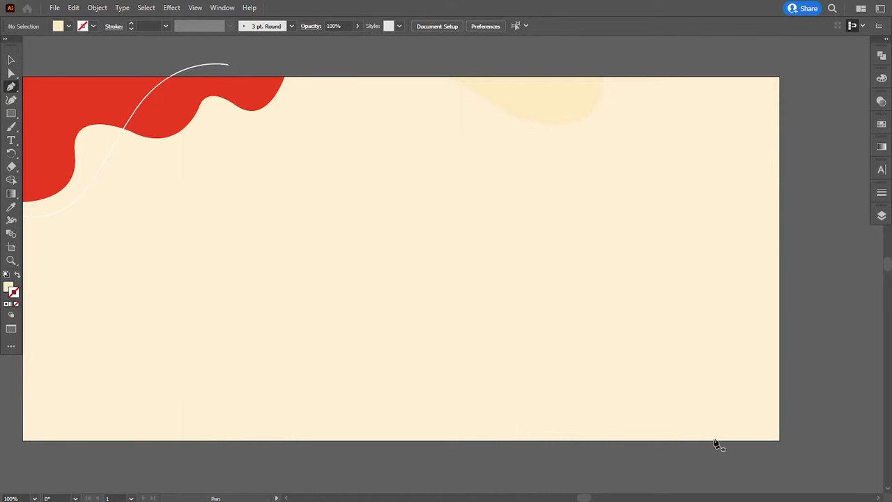
left_click(716, 439)
mouse_move(636, 416)
left_mouse_down()
mouse_move(577, 436)
mouse_move(545, 434)
left_mouse_up()
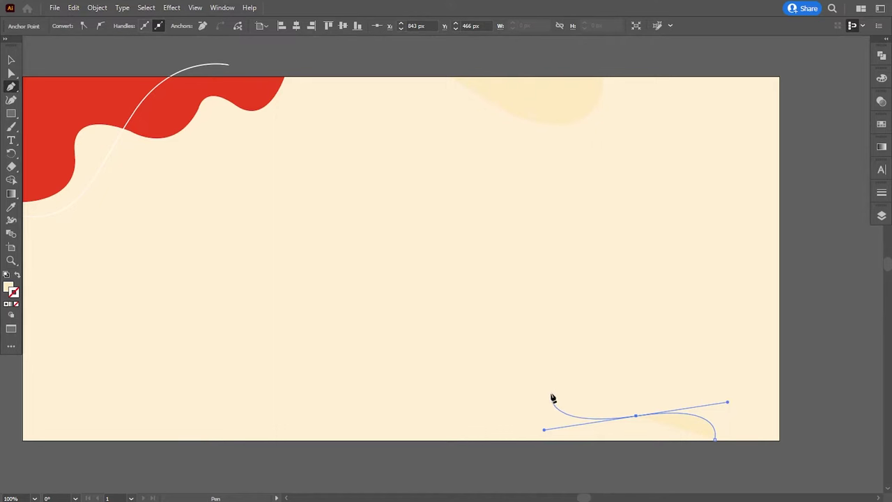
left_click_drag(551, 394, 522, 406)
left_click(528, 440)
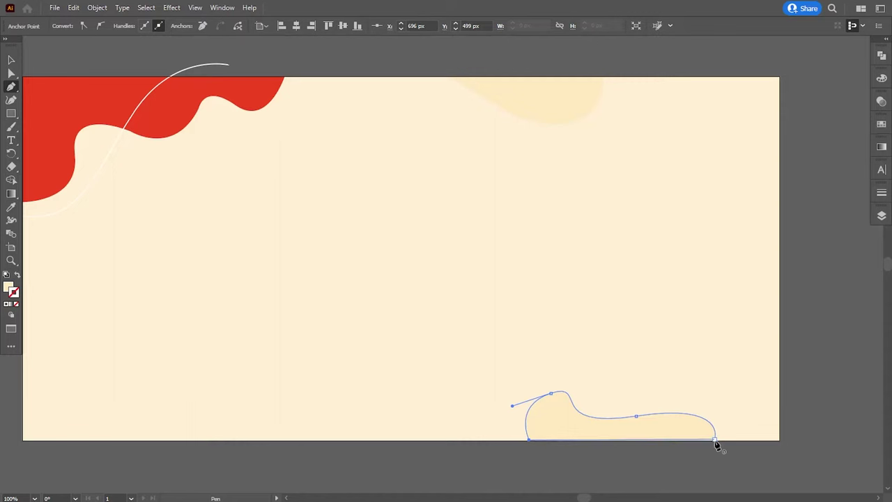
left_click(715, 441)
Reshape the blob's hump handle and bottom corner anchors with Direct Selection.
left_click(11, 73)
left_click(551, 393)
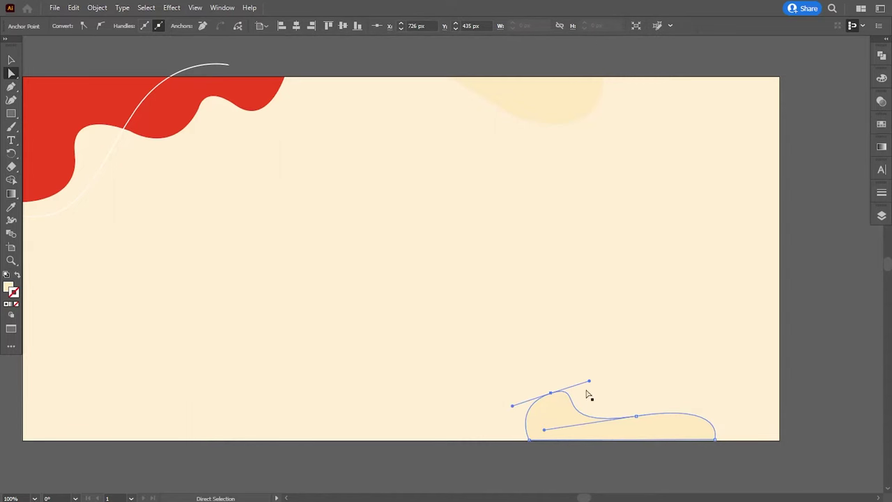
left_click_drag(590, 378, 601, 391)
left_click_drag(537, 442, 524, 446)
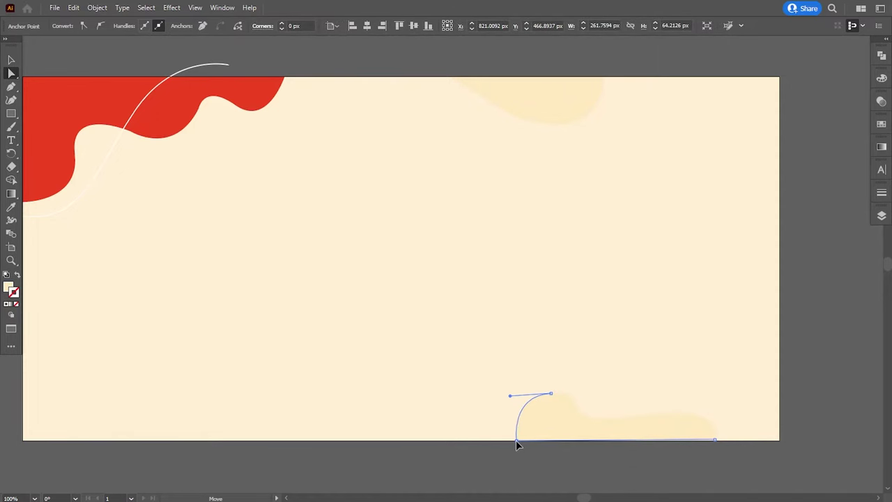
left_click_drag(522, 444, 516, 440)
left_click(715, 441)
left_click(714, 441)
left_click_drag(714, 442, 721, 444)
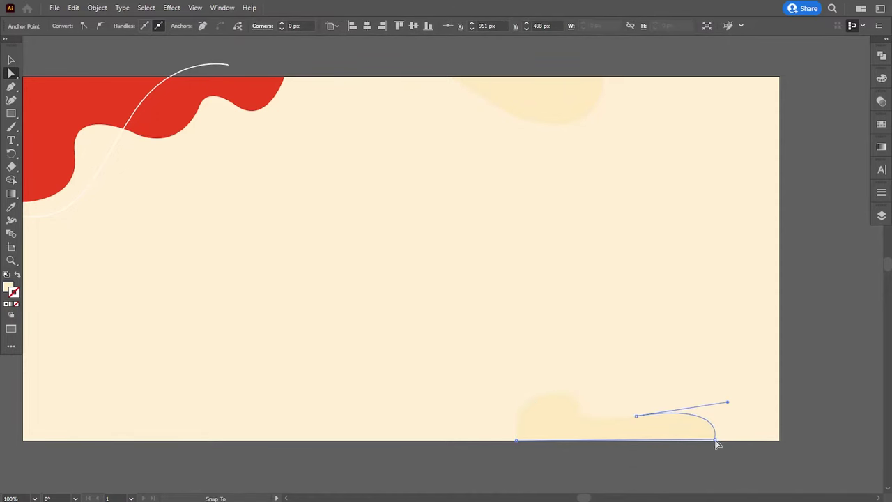
Fill the bottom blob with the orange swatch sampled from the reference.
left_click(660, 470)
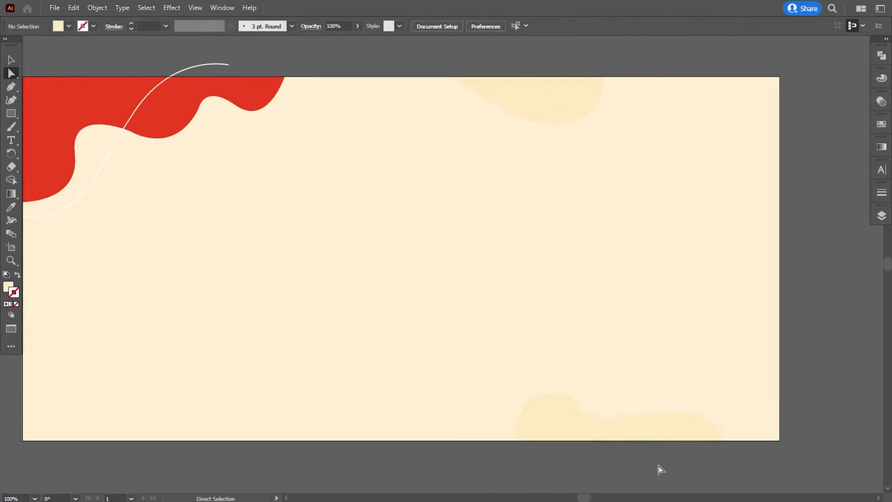
left_click(575, 444)
left_click_drag(63, 193, 203, 208)
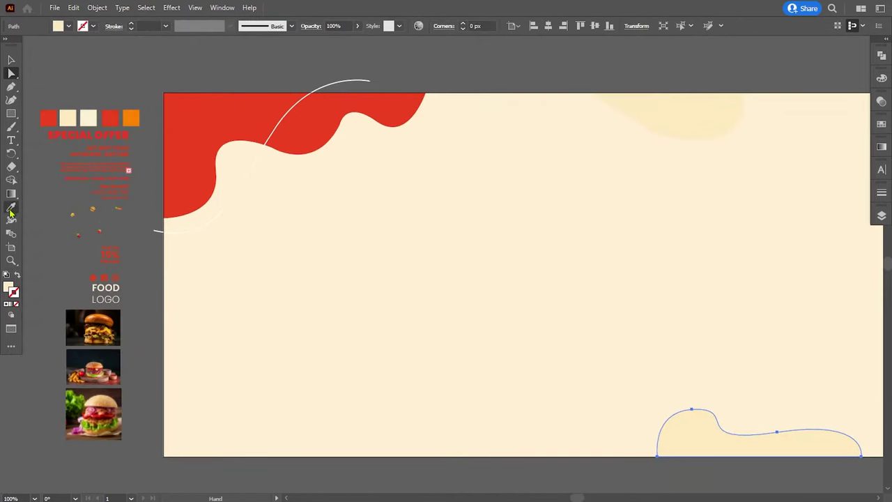
left_click(11, 207)
left_click(131, 118)
Deepen the curve beside the orange blob's hump.
left_click_drag(502, 348, 400, 311)
key("a")
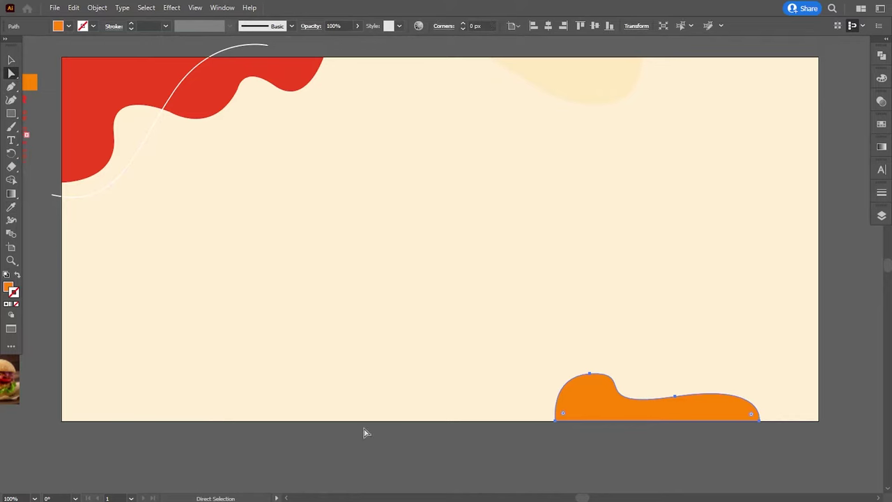
left_click(557, 428)
left_click(577, 374)
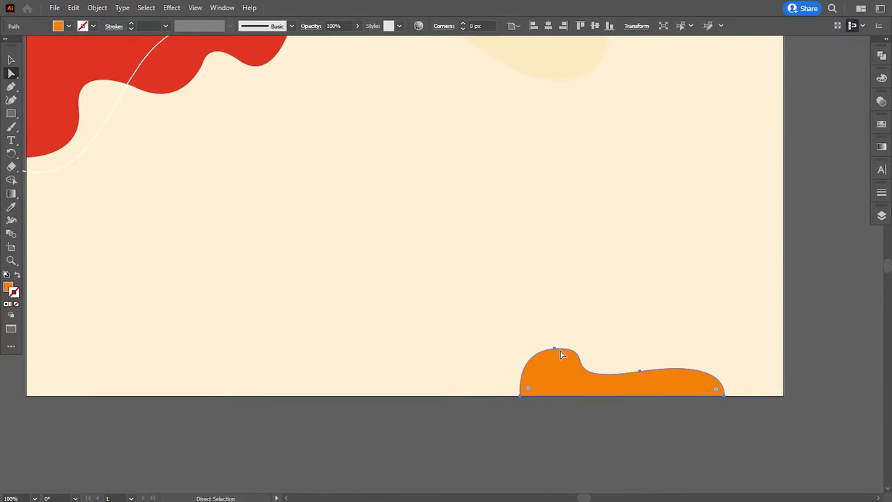
left_click(556, 350)
left_click_drag(606, 349, 604, 354)
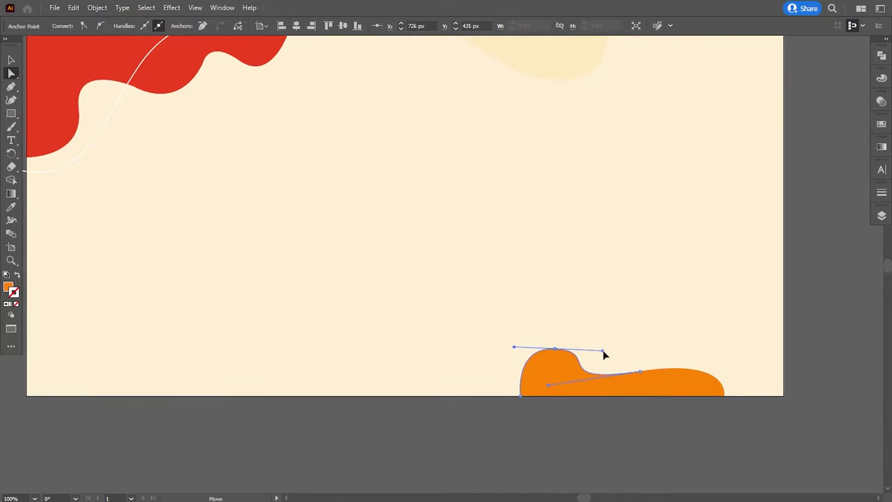
left_click(590, 414)
Pen-draw a wavy open path arching over the orange blob.
key("p")
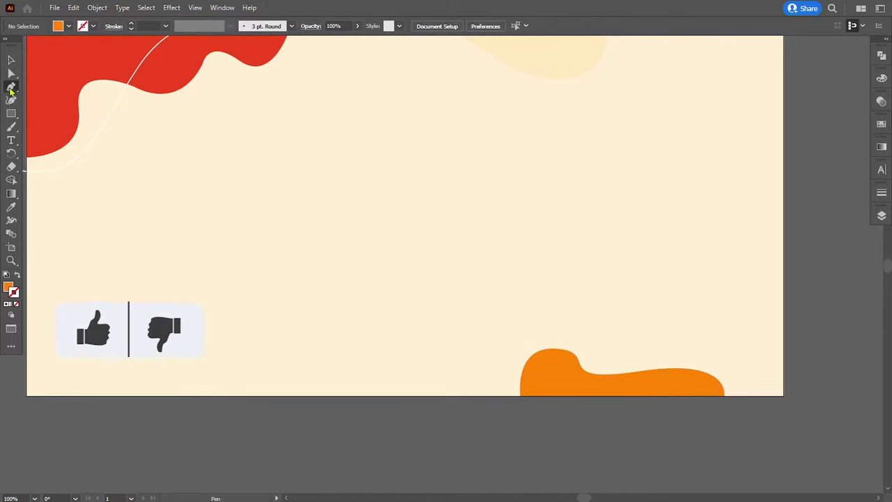
left_click(474, 415)
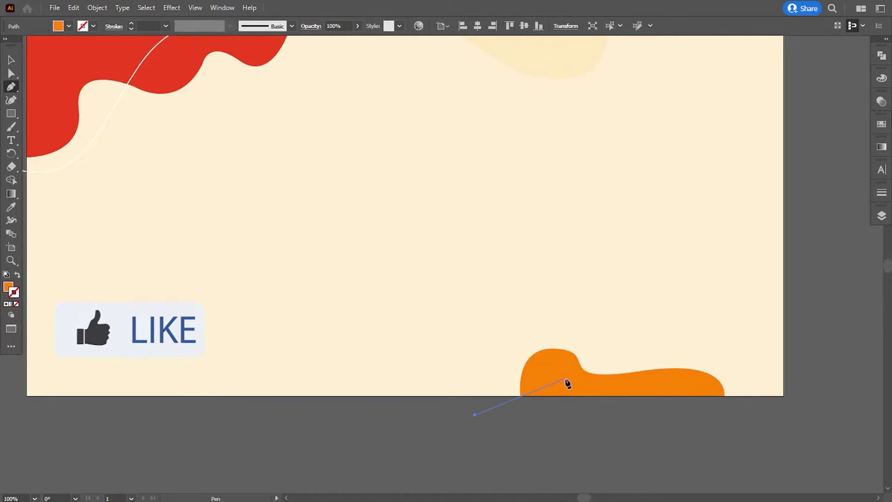
left_click_drag(565, 379, 619, 410)
left_click(687, 370)
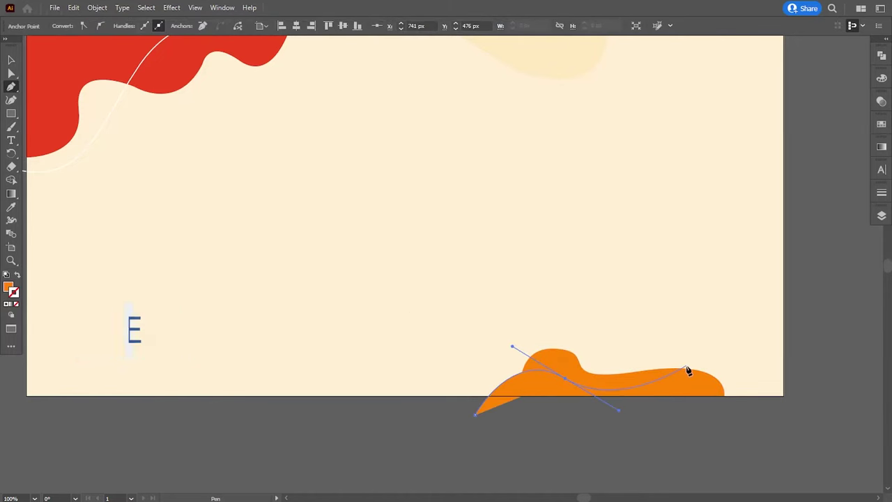
mouse_move(687, 370)
left_mouse_down()
mouse_move(730, 379)
mouse_move(765, 416)
left_mouse_up()
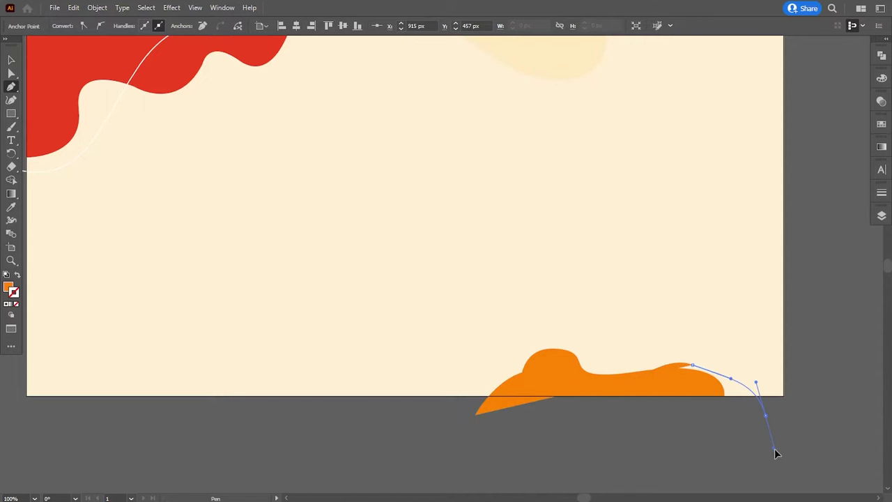
left_click(11, 73)
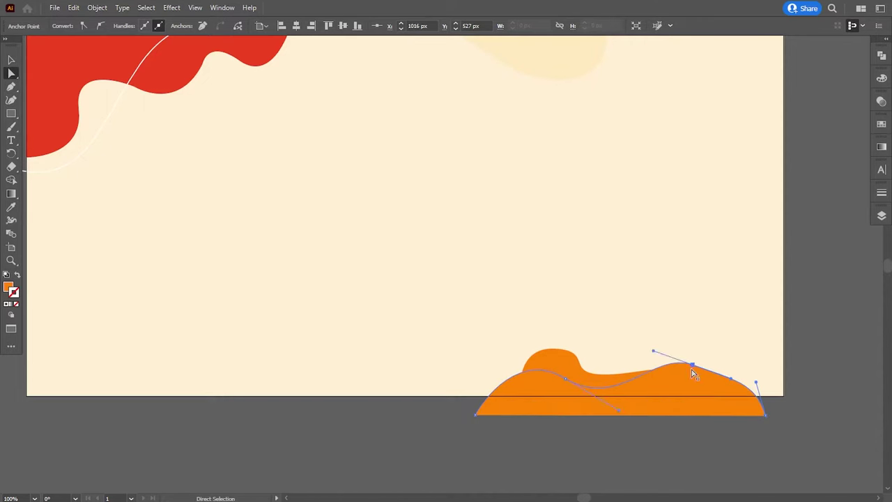
left_click_drag(730, 378, 732, 364)
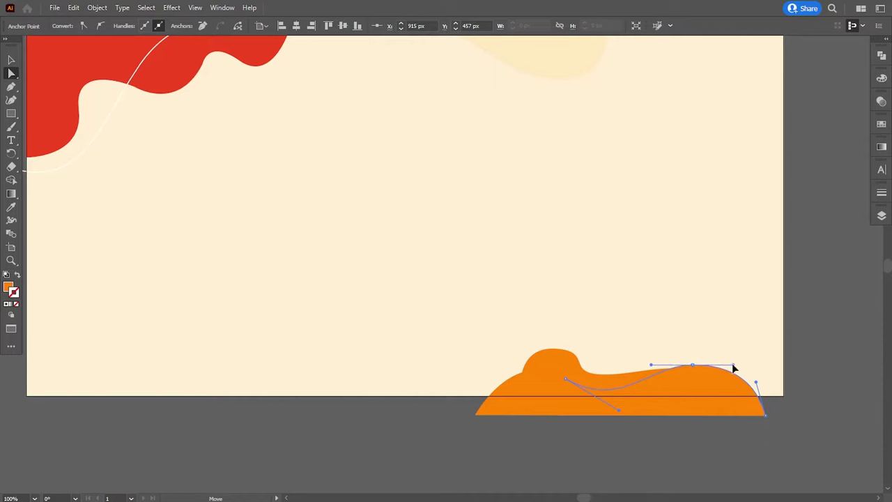
Make the line a white #ffffff stroke with no fill, then deselect it.
left_click_drag(43, 172, 119, 215)
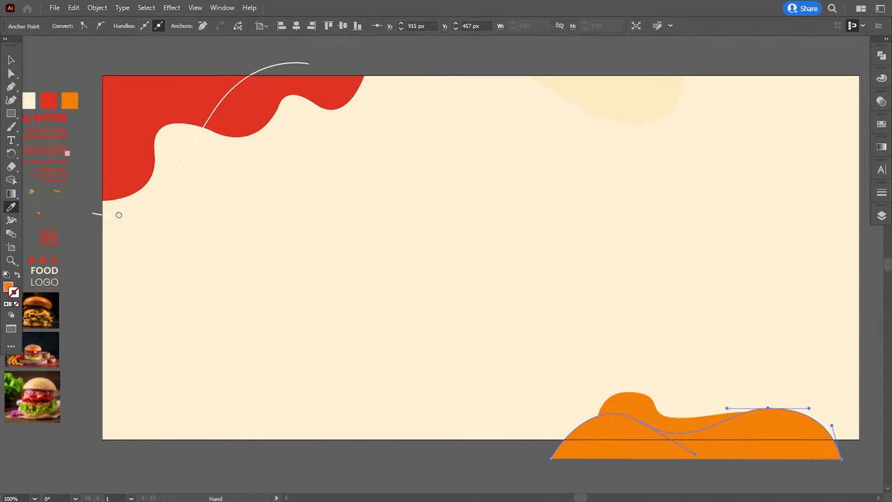
left_click(17, 275)
double_click(16, 294)
type("ffffff")
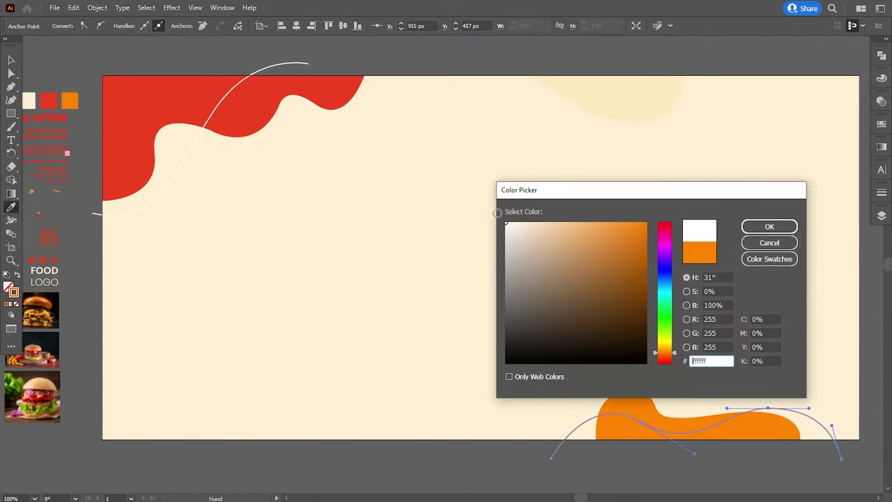
left_click(755, 230)
left_click(12, 61)
left_click(118, 141)
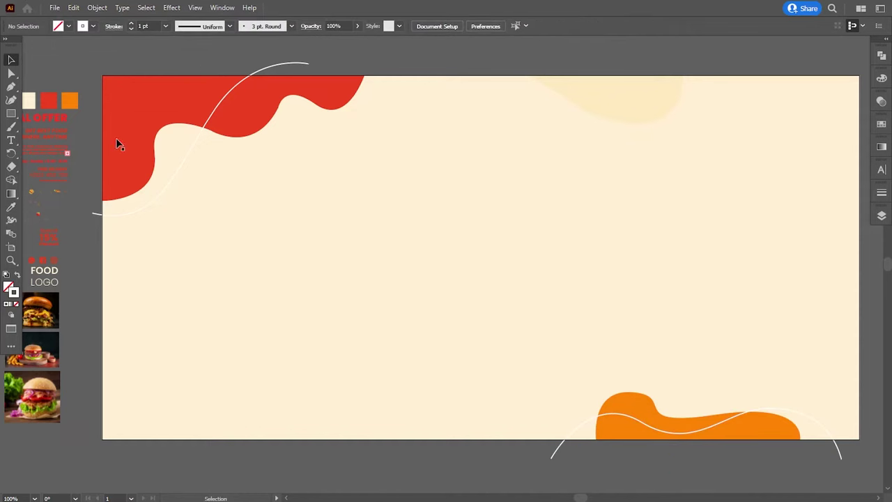
left_click_drag(238, 230, 259, 238)
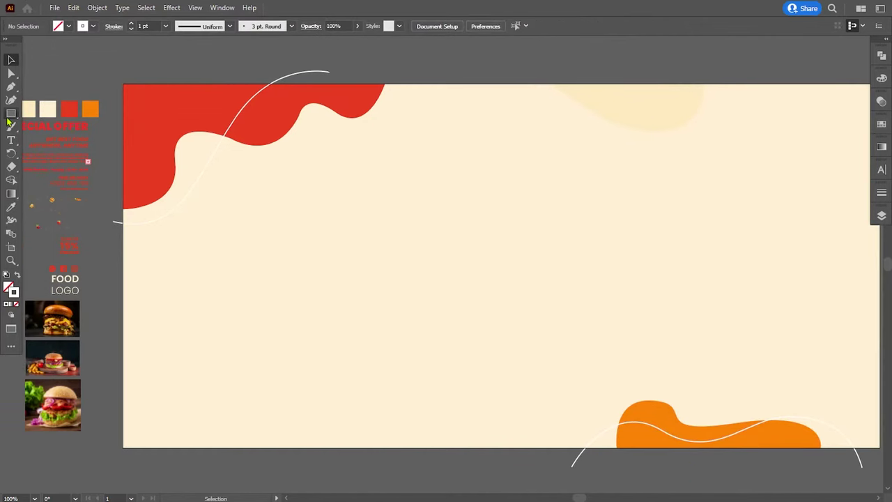
Draw a circle left of centre, give it a smooth 6 px, 5-ridge Zig Zag, fill it red.
left_click(12, 113)
left_click(42, 125)
left_click_drag(222, 183, 360, 356)
left_click(172, 8)
mouse_move(206, 98)
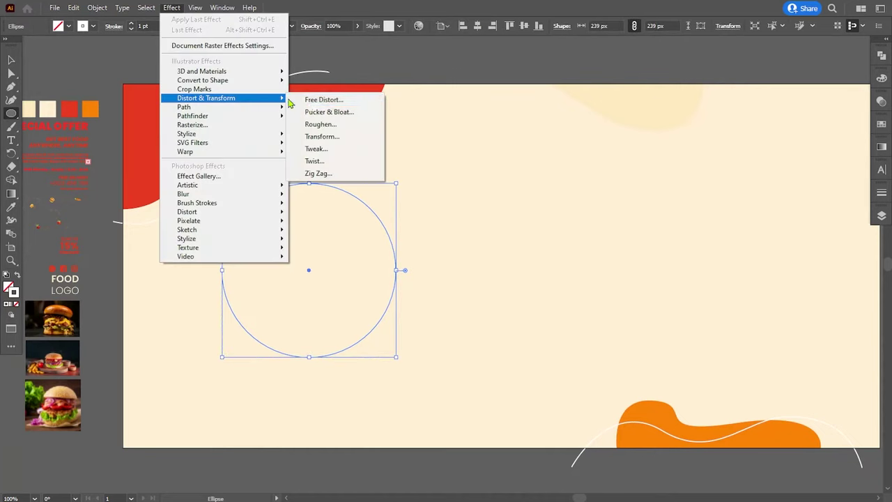
left_click(323, 174)
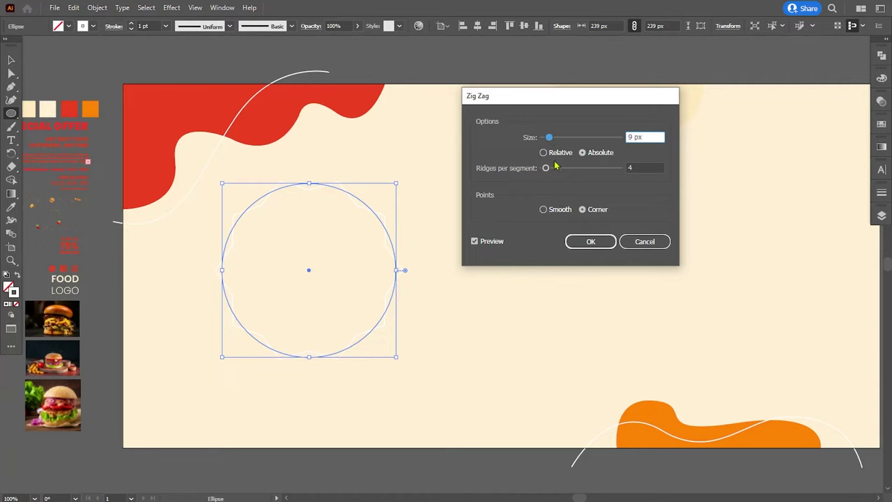
left_click_drag(547, 169, 550, 172)
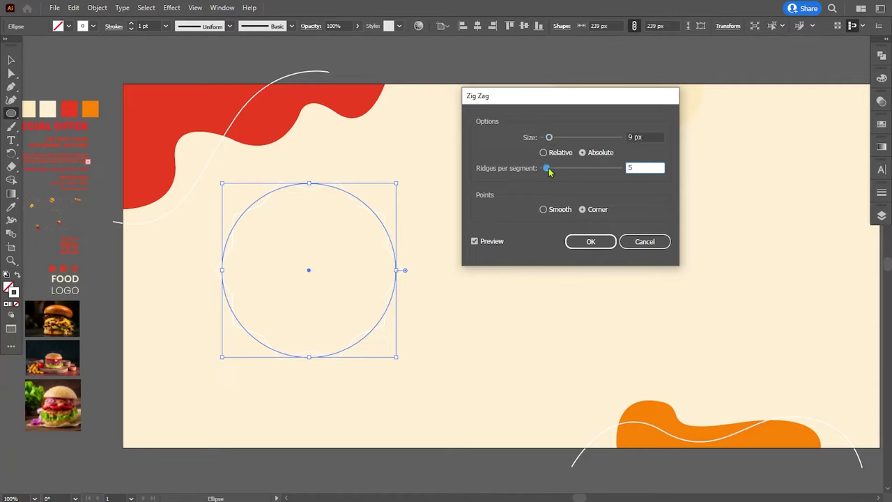
left_click(543, 210)
left_click_drag(550, 137, 547, 140)
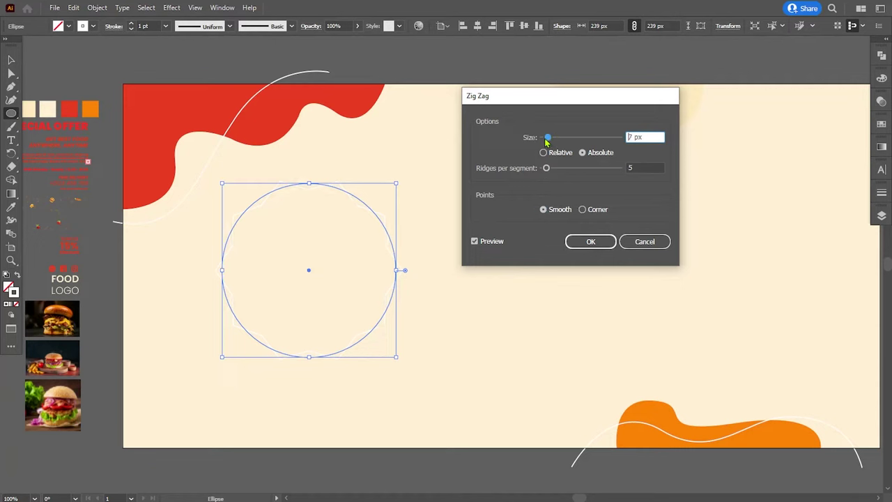
left_click(589, 244)
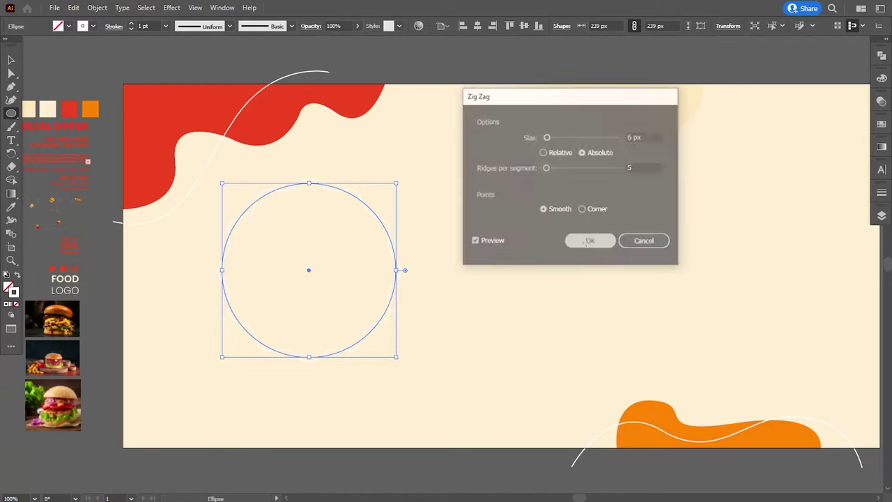
left_click(11, 207)
Expand the zig-zag red badge into a real path and paste a copy in front.
left_click(69, 109)
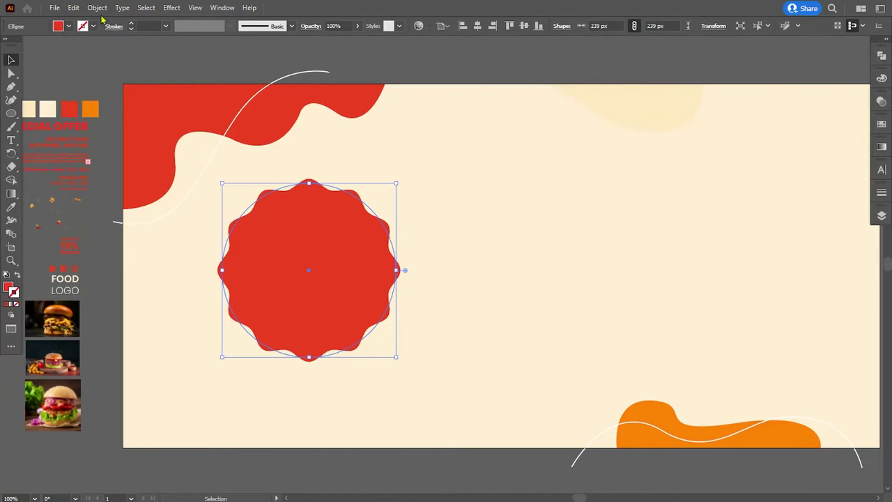
left_click(97, 7)
left_click(133, 150)
left_click(74, 8)
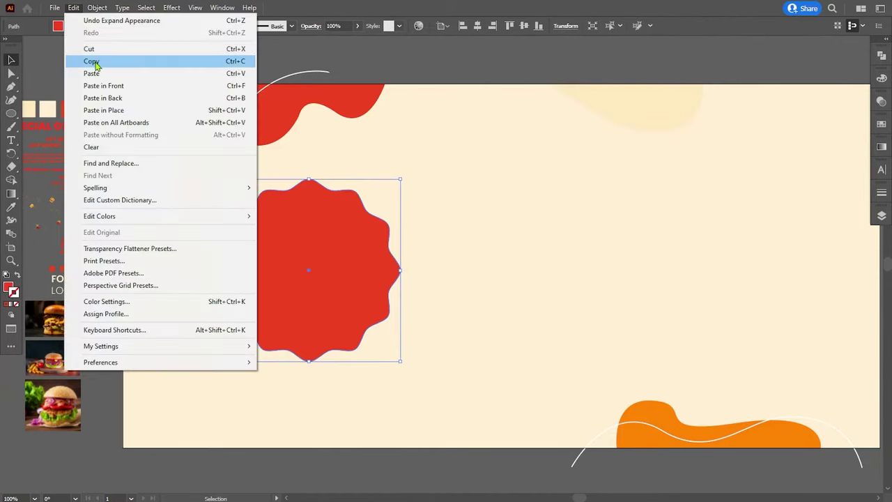
left_click(92, 61)
left_click(73, 8)
left_click(112, 85)
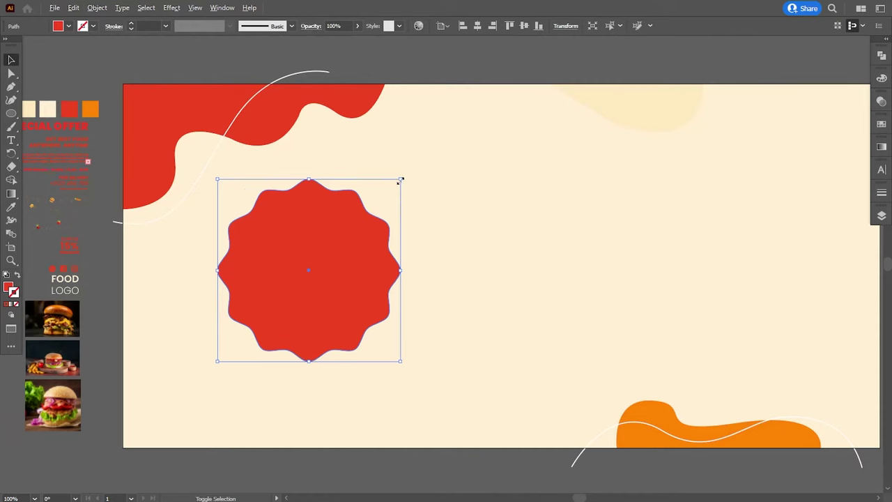
Shrink the pasted copy around its centre and give it the sampled cream colour.
left_click_drag(401, 180, 395, 184)
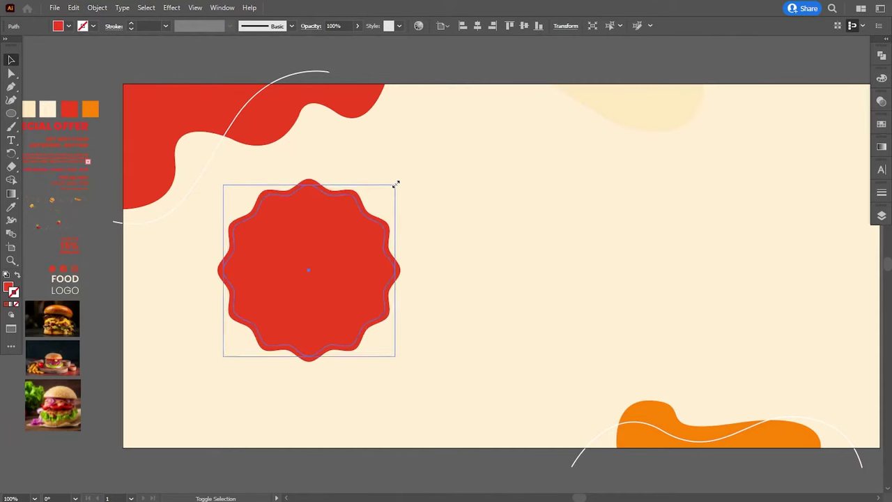
key("i")
left_click(46, 106)
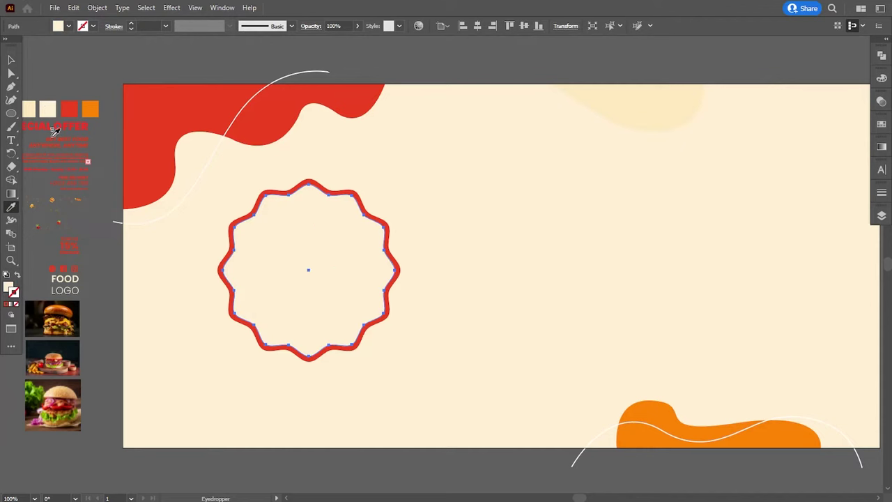
key("v")
left_click(260, 235)
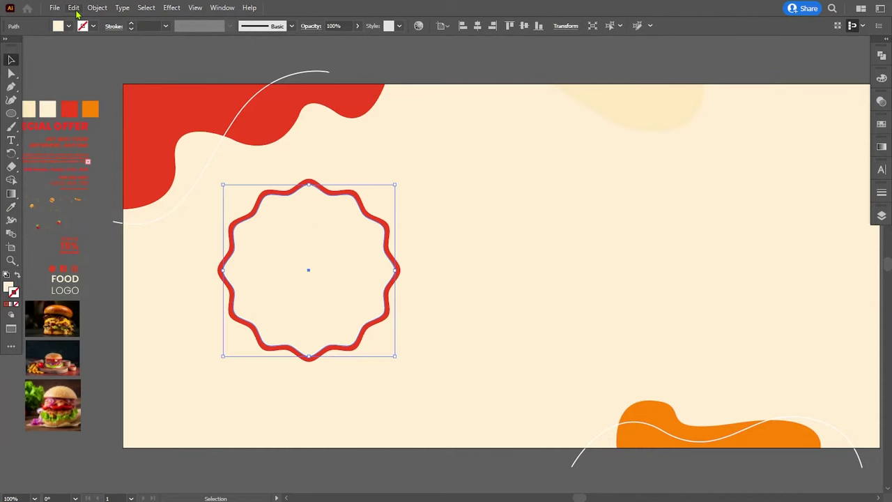
Paste a second copy of the wavy shape in front and size it slightly inward.
left_click(73, 7)
left_click(73, 8)
left_click(73, 7)
left_click(90, 84)
left_click_drag(395, 185, 394, 187)
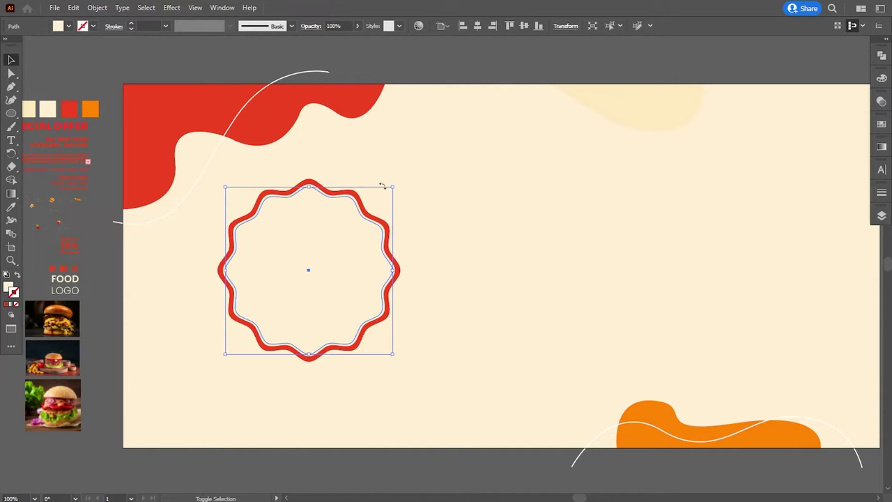
key("ctrl+z")
Fill the ring copy white (#ffffff).
double_click(6, 293)
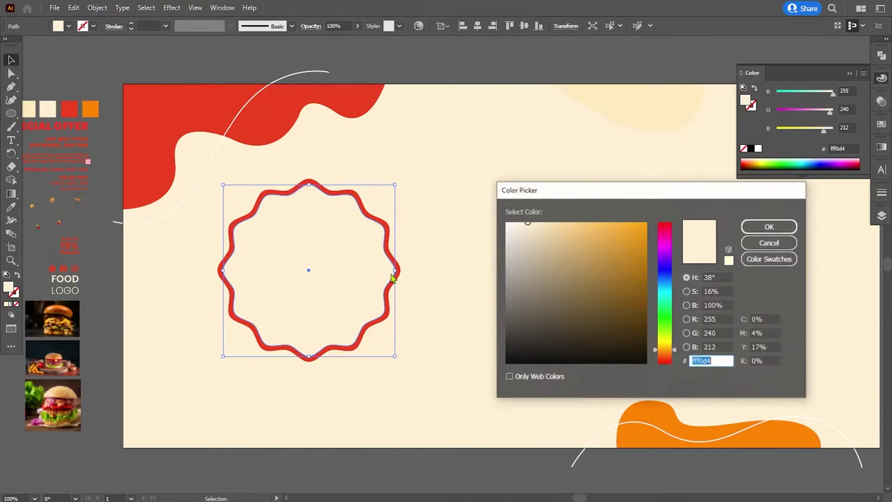
type("ffffff")
left_click(769, 225)
left_click(524, 220)
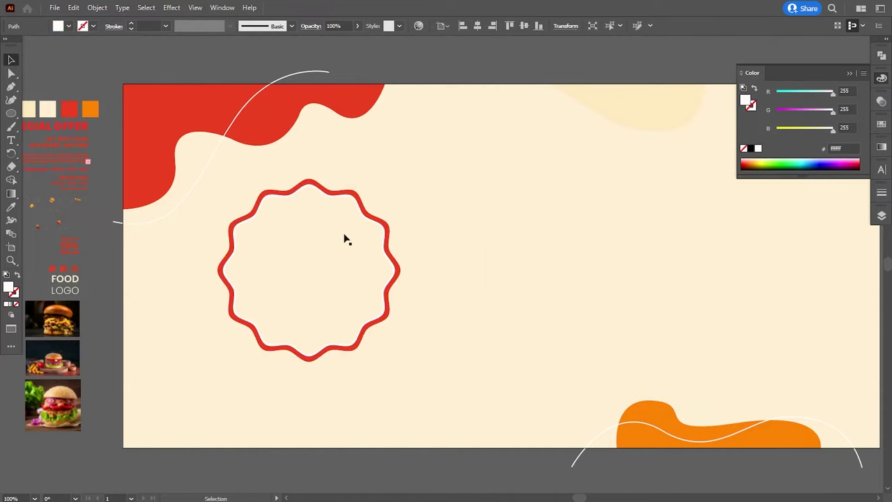
Fill the smallest inner wavy shape tan (#aa936d).
left_click(335, 262)
double_click(7, 290)
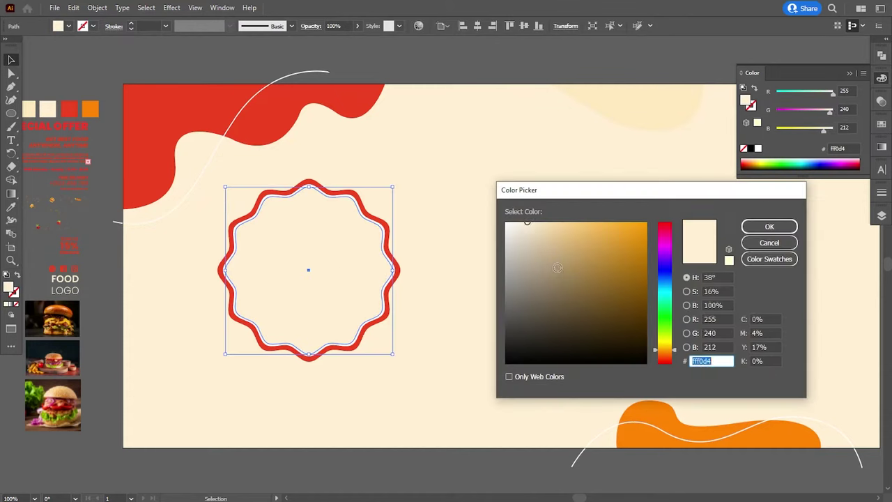
type("aa936d")
left_click(769, 226)
Drag the third burger photo onto the canvas over the badge.
left_click(440, 166)
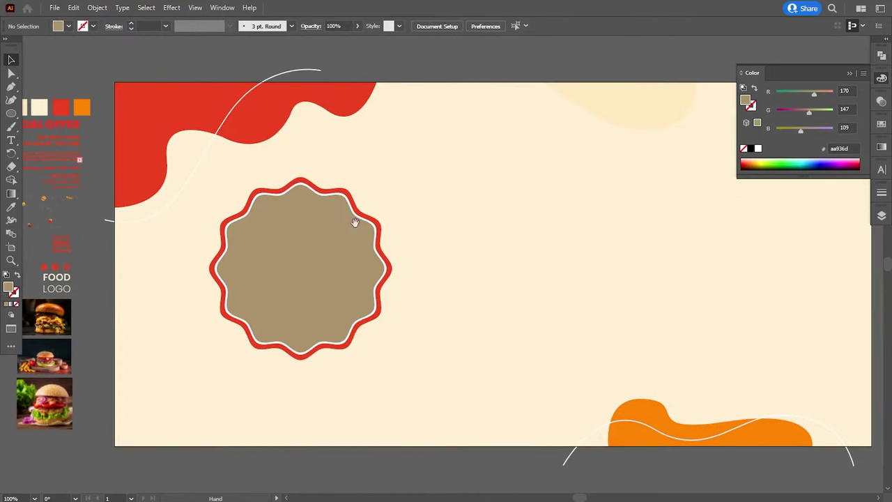
left_click(336, 247)
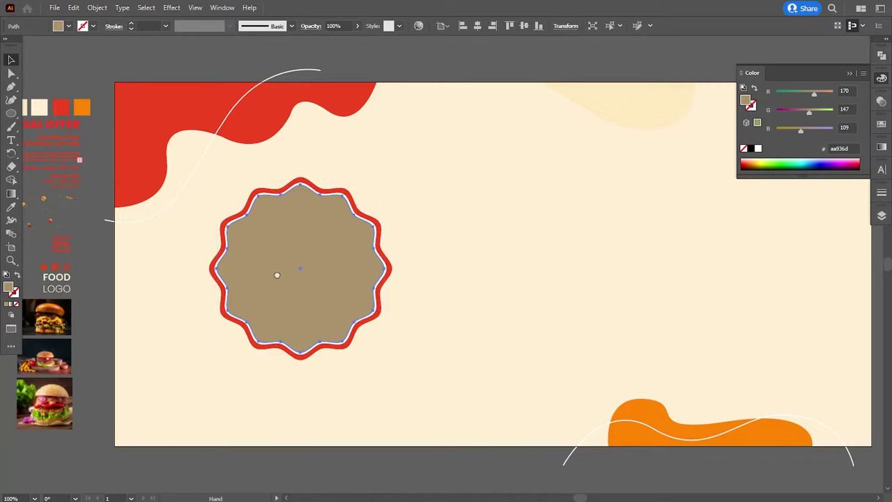
scroll(279, 273, "left", 2)
left_click(75, 324)
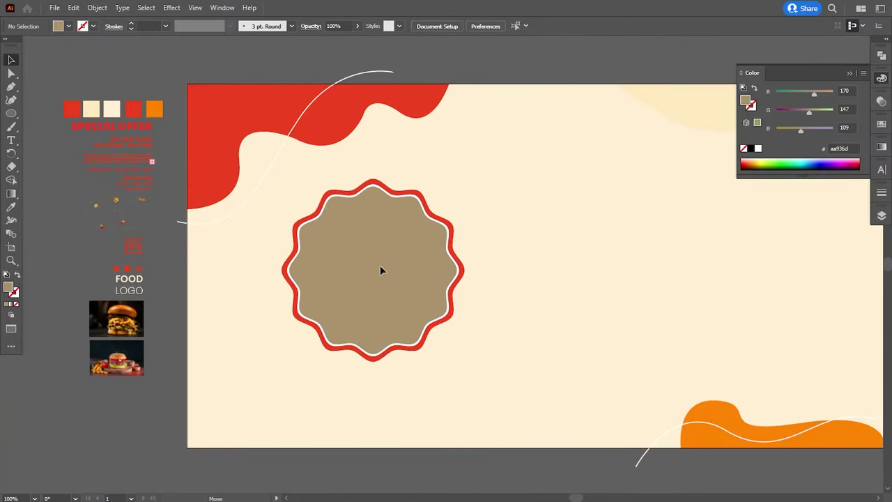
mouse_move(137, 414)
left_mouse_down()
mouse_move(402, 278)
mouse_move(462, 362)
left_mouse_up()
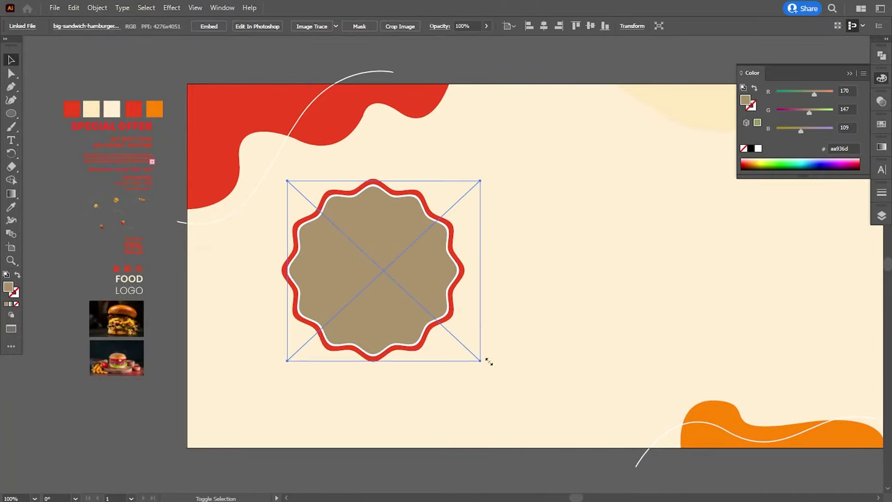
Clip the burger photo inside the wavy tan centre and select the photo within the clip group.
left_click(320, 294, "shift")
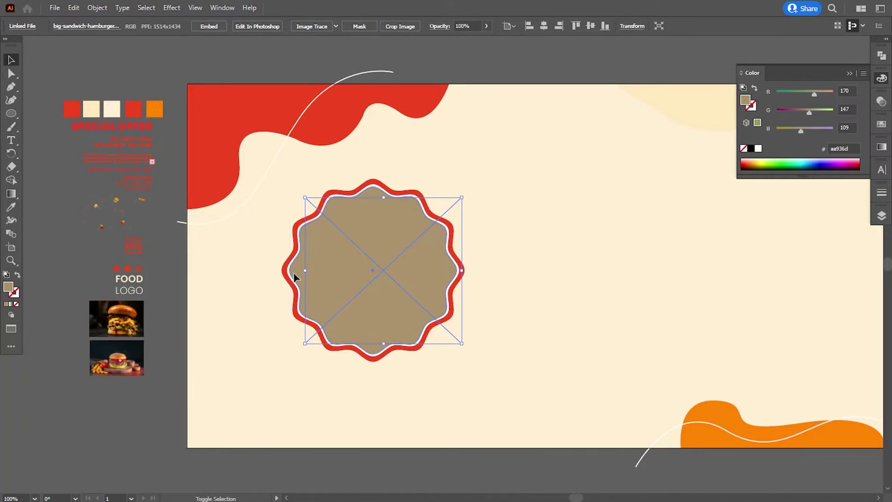
left_click(97, 8)
left_click(264, 399)
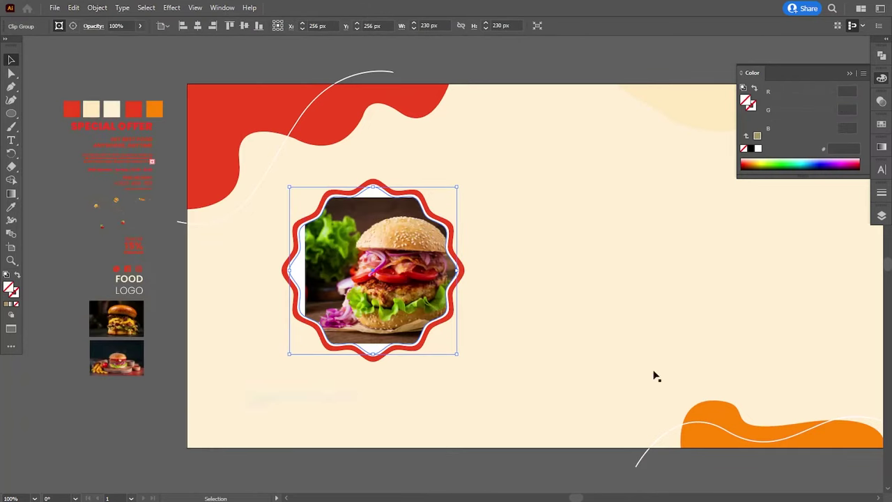
left_click(882, 216)
left_click(712, 166)
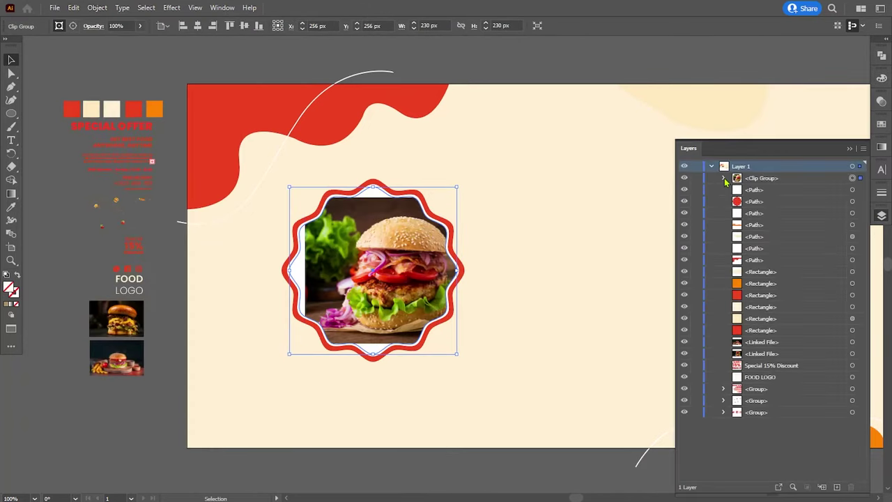
left_click(724, 177)
left_click(852, 202)
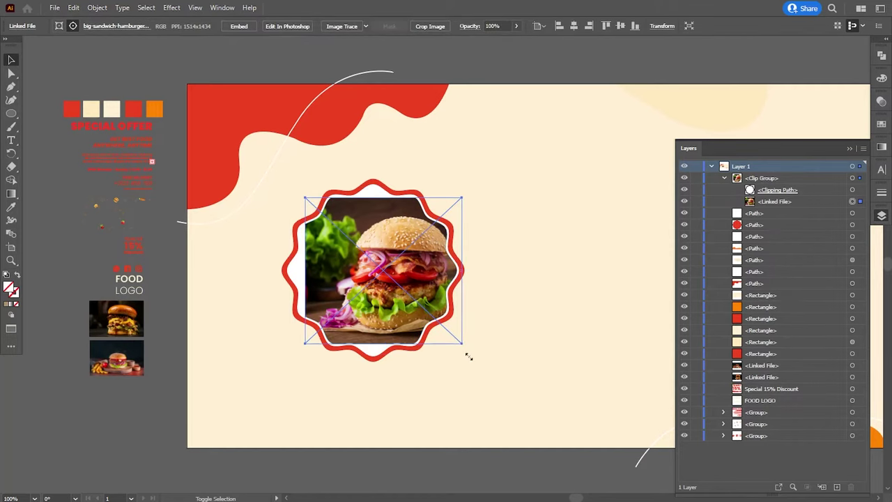
Enlarge the burger photo and nudge it so it fills the badge centre.
left_click_drag(468, 356, 474, 372)
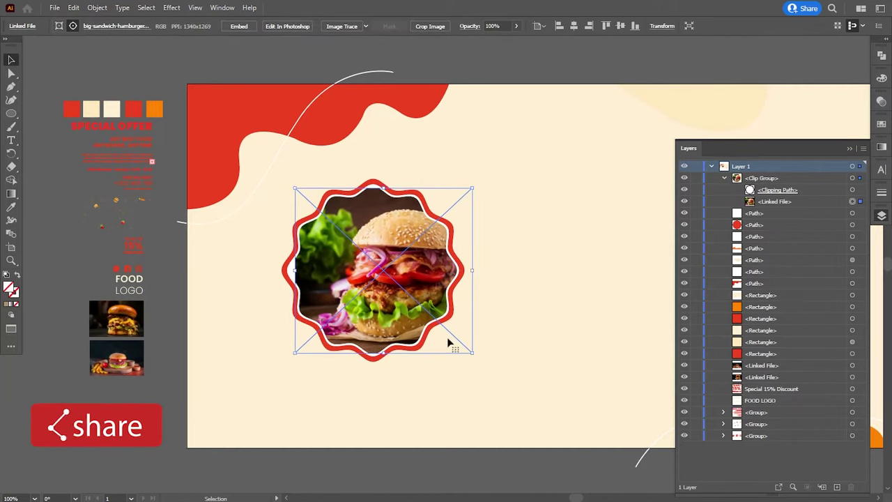
left_click_drag(473, 353, 477, 366)
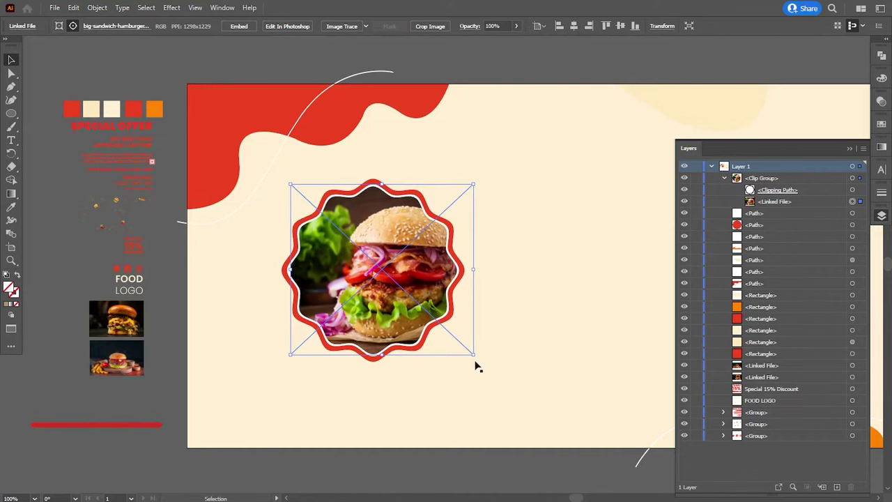
key("Left")
key("Left")
key("Left")
key("Left")
key("Left")
key("Left")
key("Left")
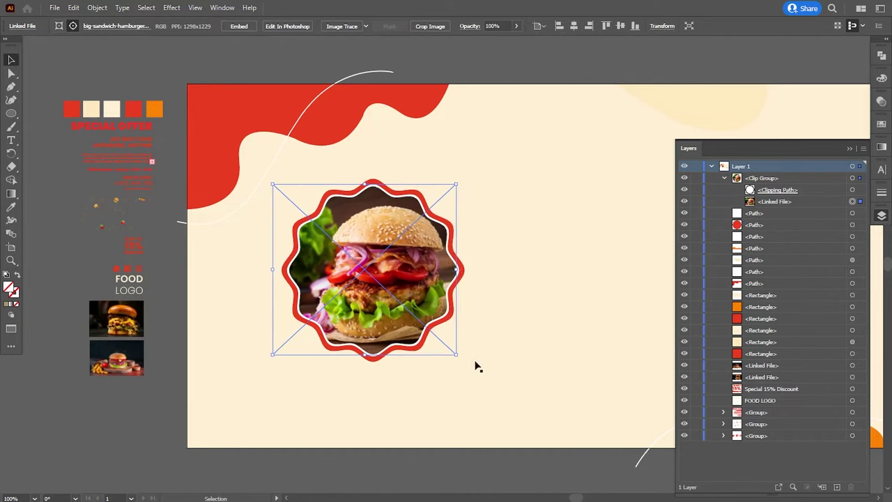
key("Left")
key("Left")
key("Left")
key("Left")
key("Left")
key("Left")
key("Left")
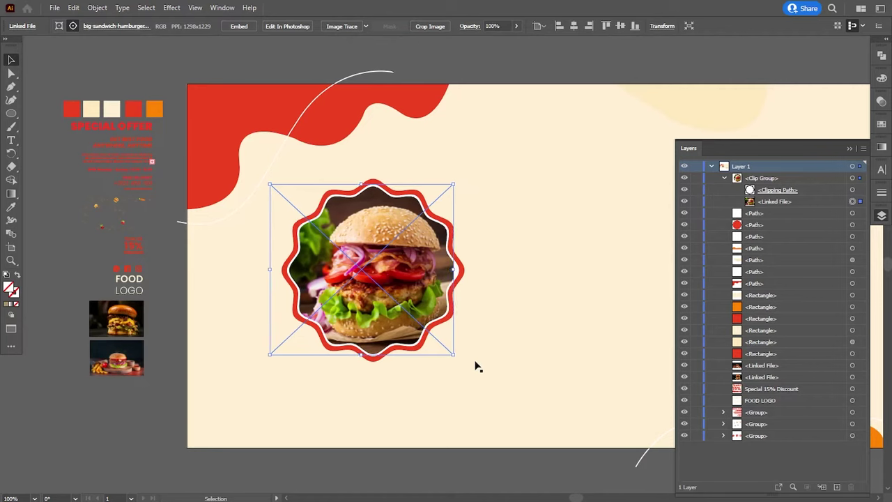
key("Right")
key("Right")
key("Right")
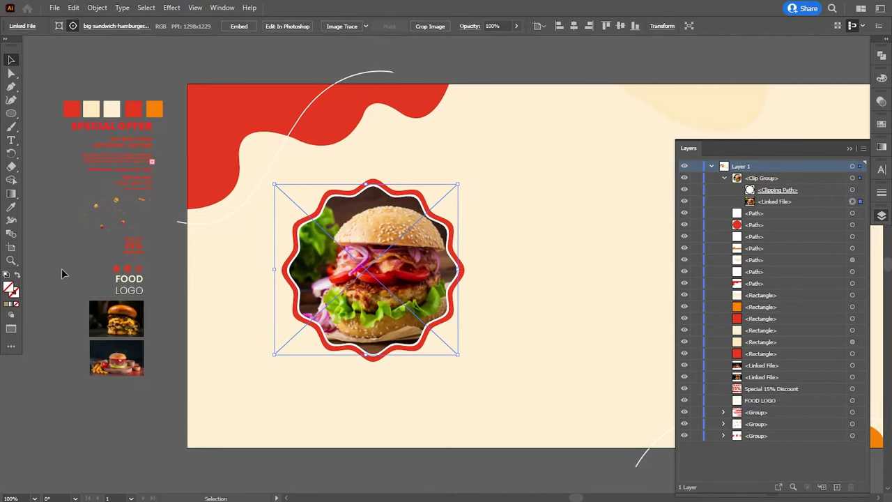
left_click(61, 273)
left_click(724, 178)
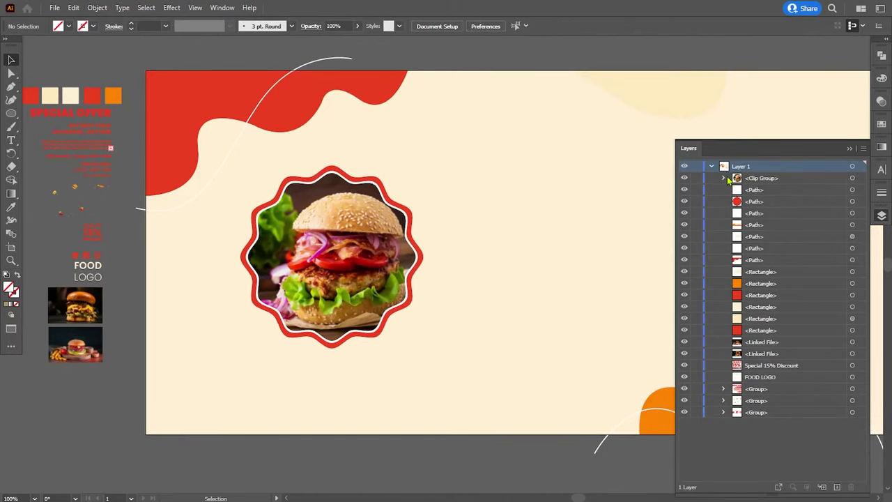
Group the burger badge parts and make a copy scaled down to 194.7 px.
left_click(861, 181)
left_click(97, 8)
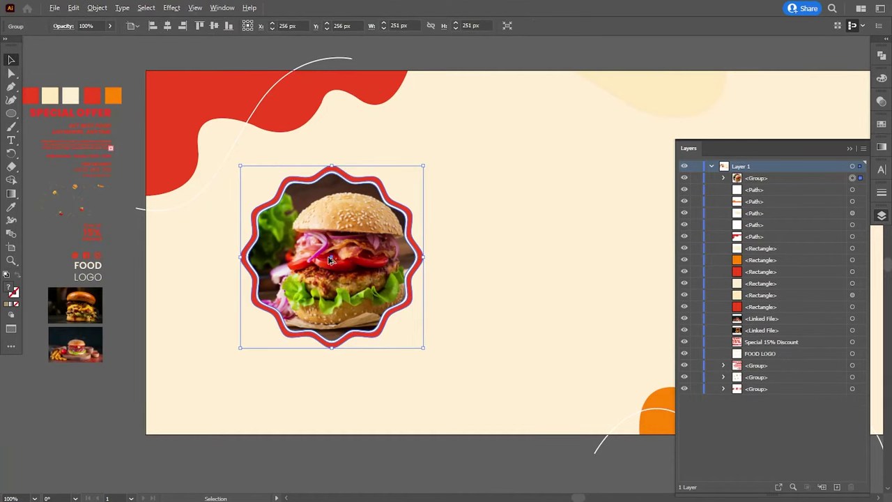
left_click_drag(331, 260, 490, 198)
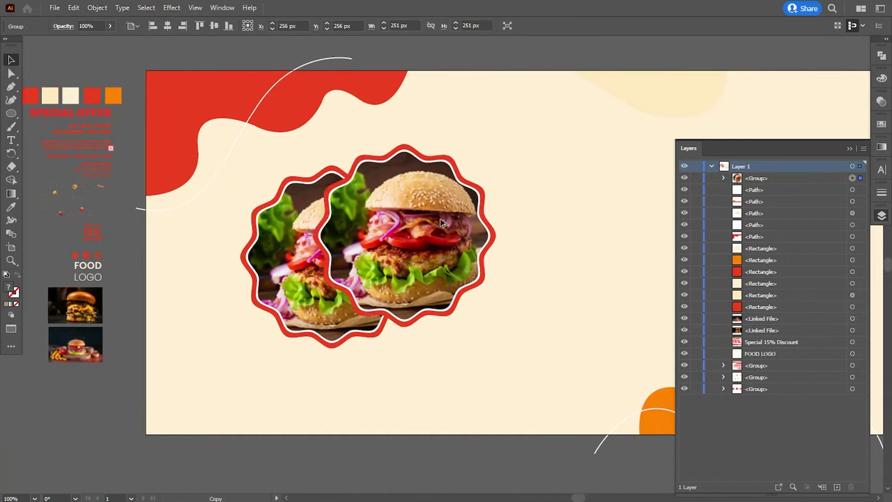
left_click_drag(577, 105, 563, 116)
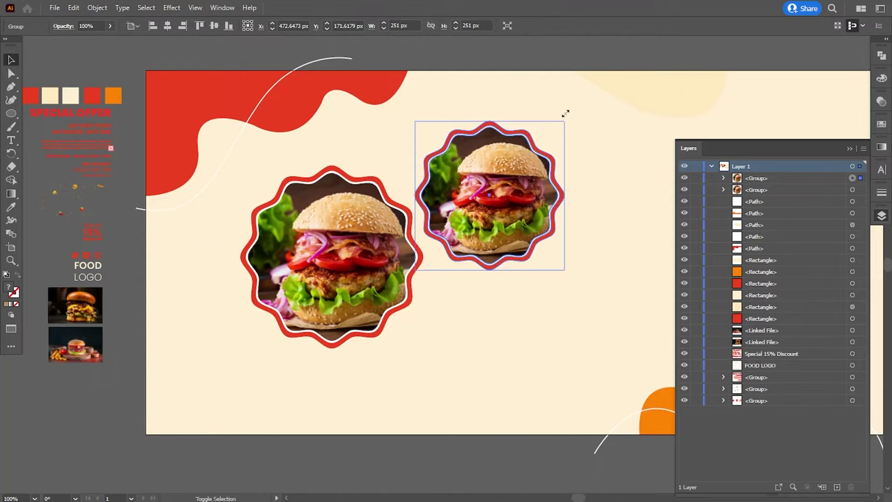
mouse_move(507, 198)
left_mouse_down()
mouse_move(491, 190)
mouse_move(481, 159)
left_mouse_up()
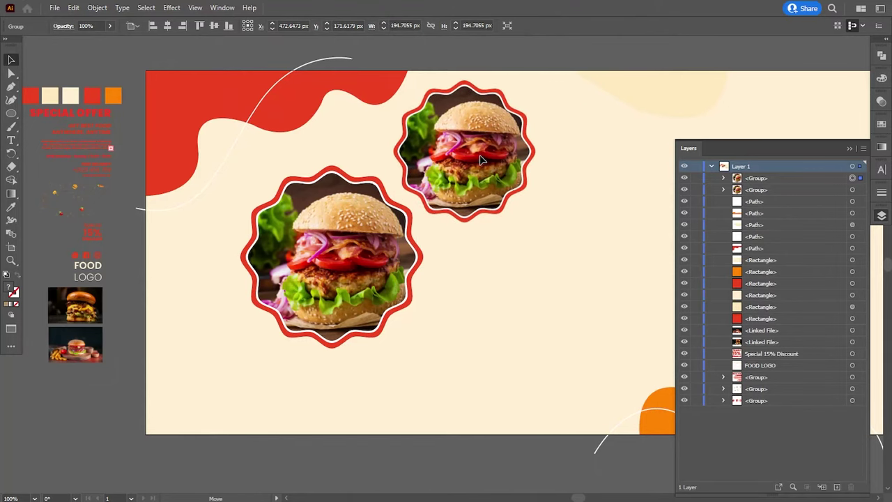
Duplicate the small badge below it, shift all three badges left, and bring in the second burger photo.
mouse_move(480, 160)
left_mouse_down()
mouse_move(467, 167)
mouse_move(490, 327)
left_mouse_up()
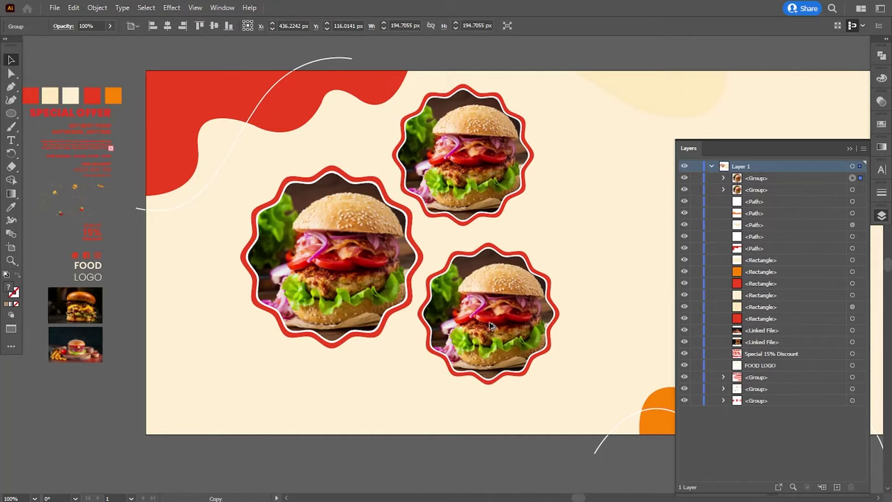
left_click_drag(490, 326, 493, 314)
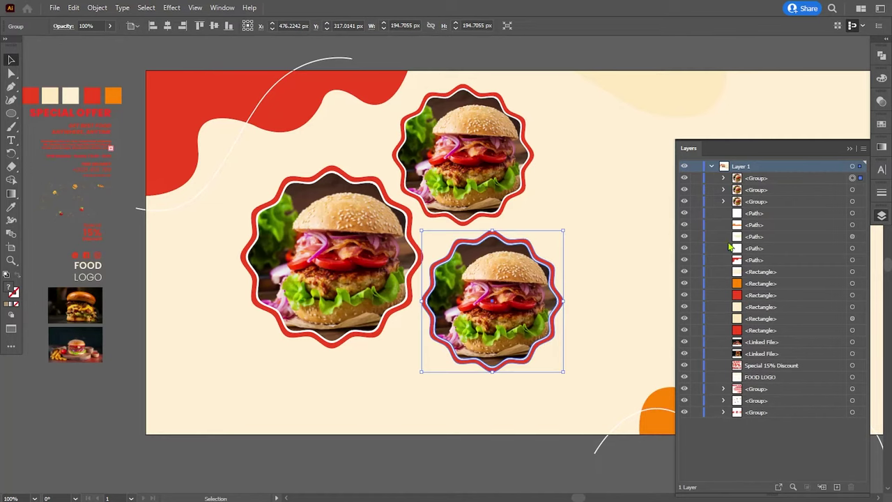
left_click(852, 190, "shift")
left_click(852, 201, "shift")
mouse_move(456, 185)
left_mouse_down()
mouse_move(441, 203)
mouse_move(392, 211)
mouse_move(398, 220)
left_mouse_up()
left_click(106, 401)
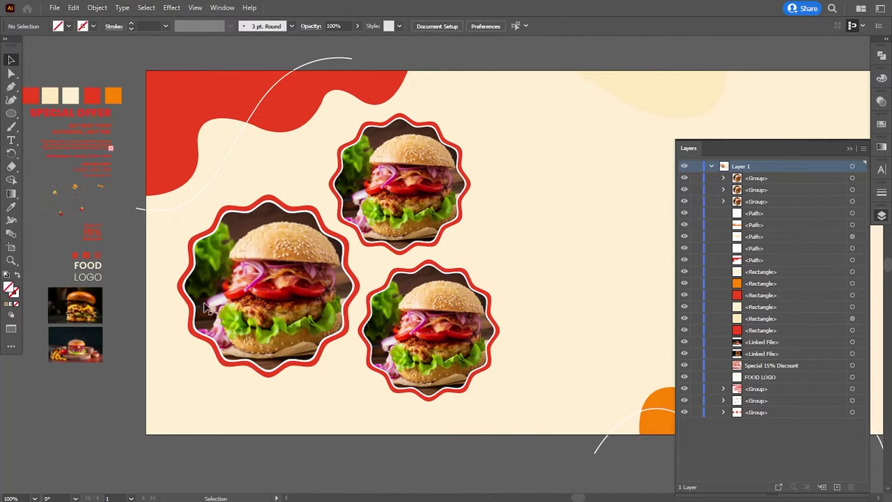
left_click_drag(75, 307, 421, 214)
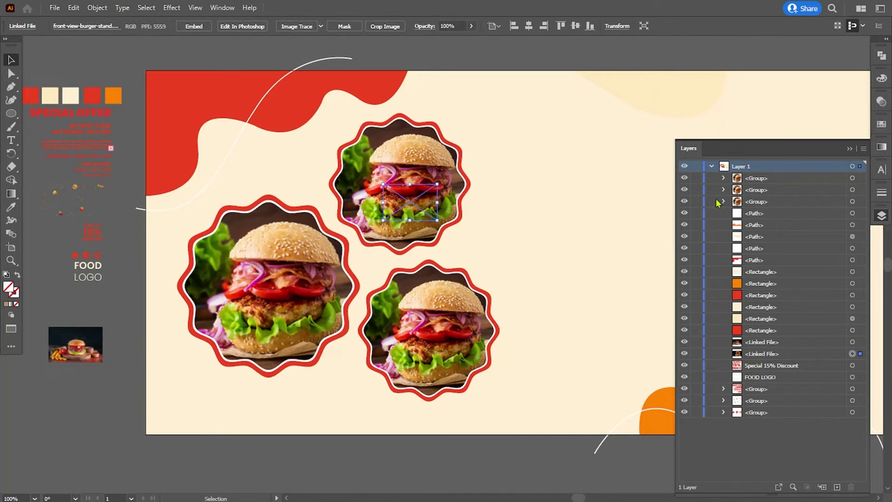
Put the new burger photo under the top badge's clipping path and delete the old photo.
left_click(723, 201)
left_click_drag(771, 392, 783, 244)
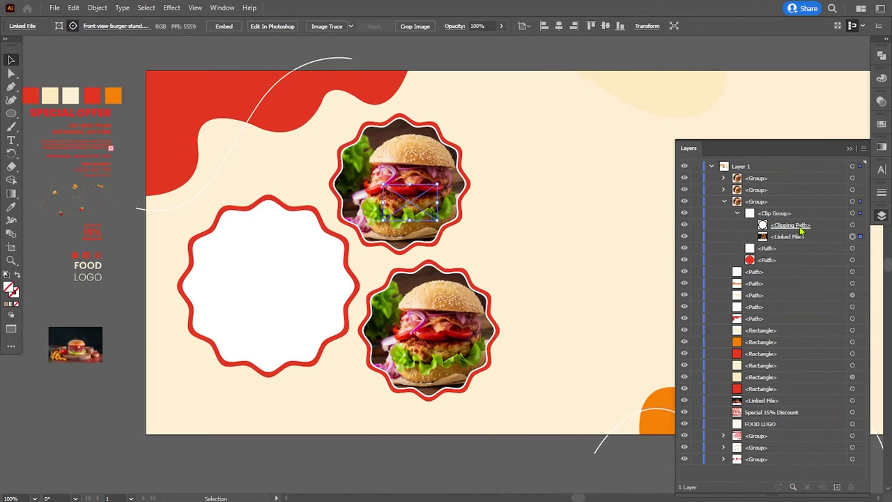
left_click(805, 248)
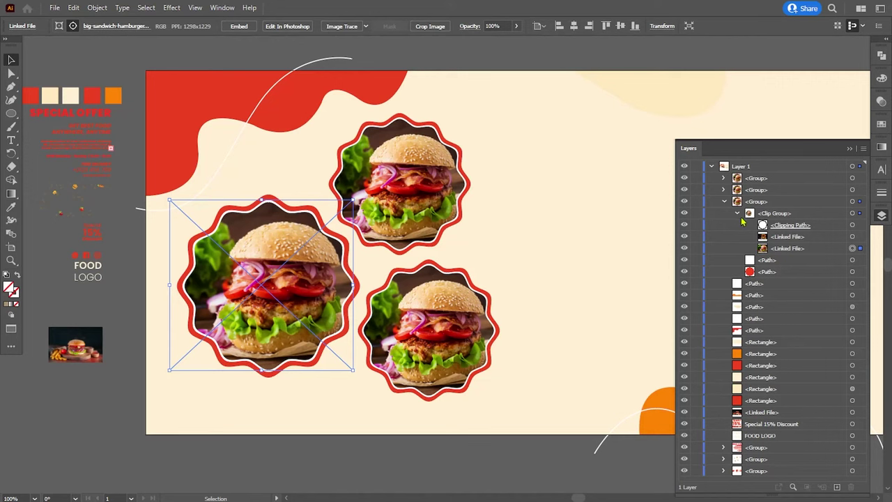
left_click(853, 190)
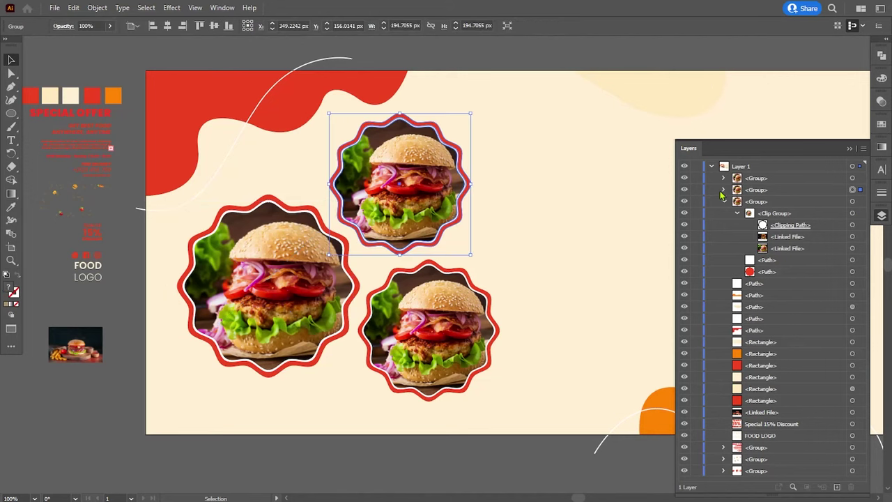
left_click_drag(784, 248, 750, 202)
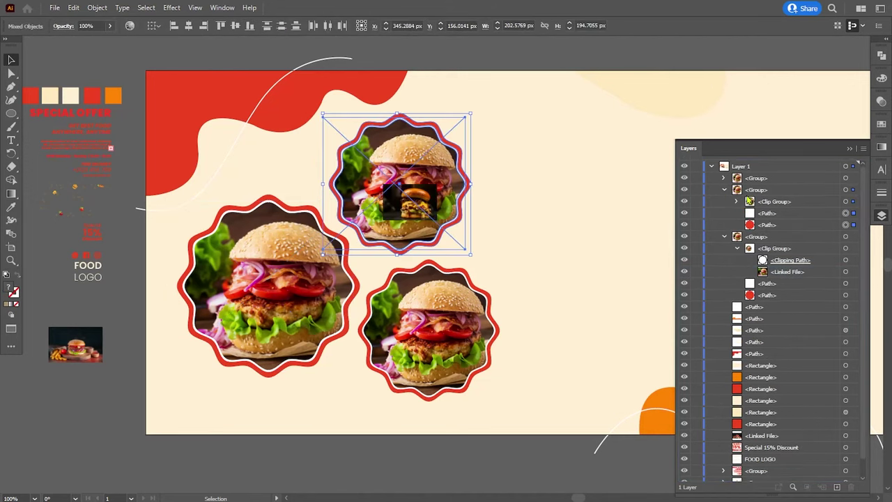
left_click(737, 201)
left_click_drag(809, 228, 788, 210)
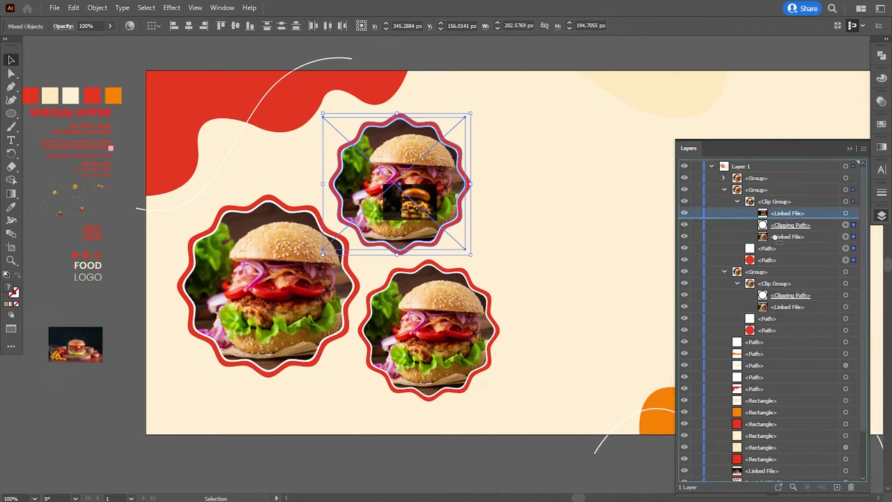
left_click(845, 236)
key("Delete")
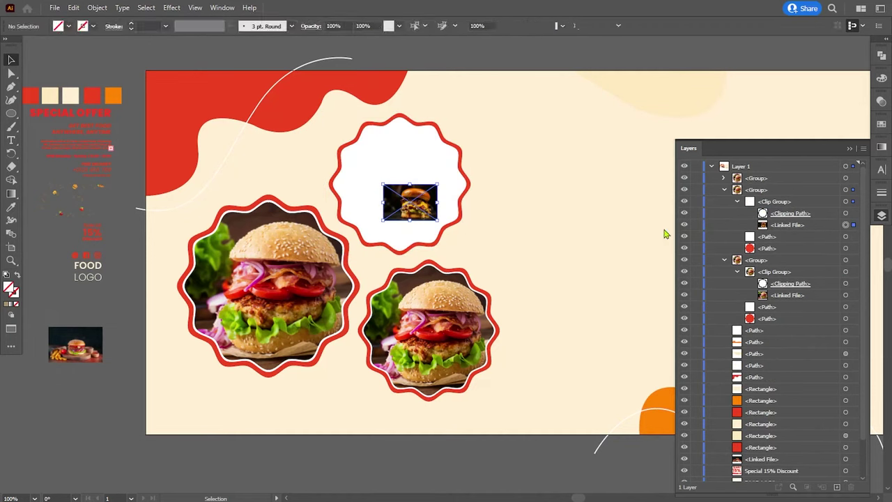
Enlarge and nudge the cheesy burger photo to fill the top badge's wavy frame.
left_click(413, 200)
mouse_move(441, 219)
left_mouse_down()
mouse_move(511, 278)
mouse_move(455, 228)
left_mouse_up()
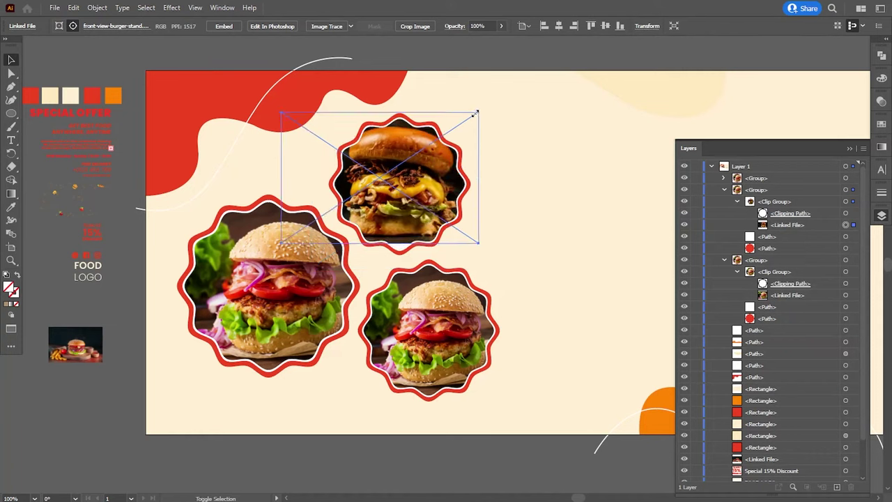
left_click_drag(476, 111, 469, 117)
key("Down")
key("Down")
key("Down")
key("Down")
key("Down")
key("Down")
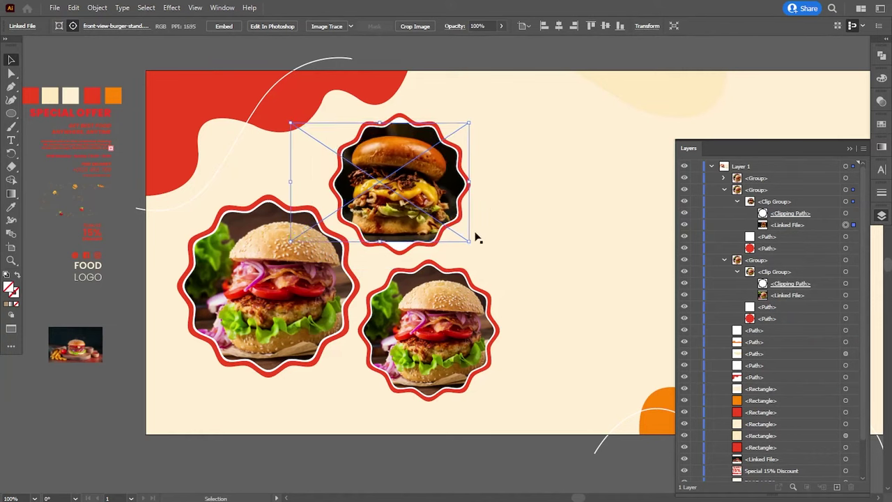
left_click_drag(471, 243, 488, 259)
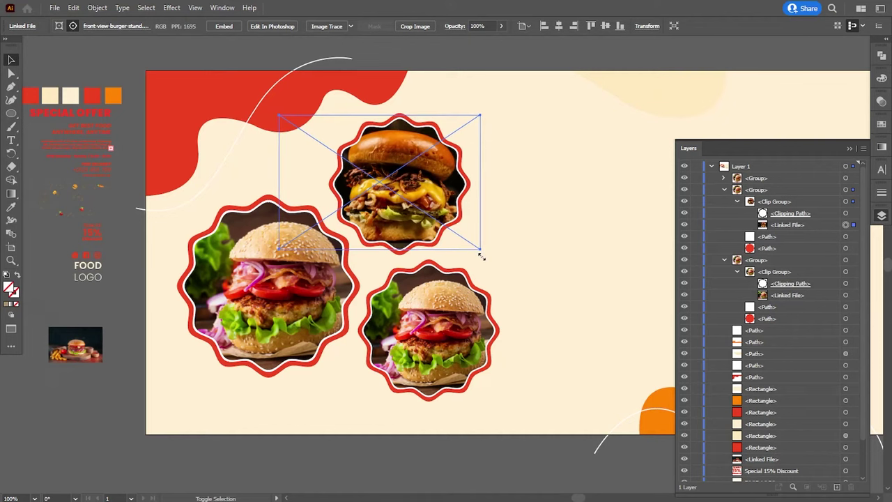
Expand the bottom badge's clip group in Layers and drag the new burger image into it.
left_click(464, 455)
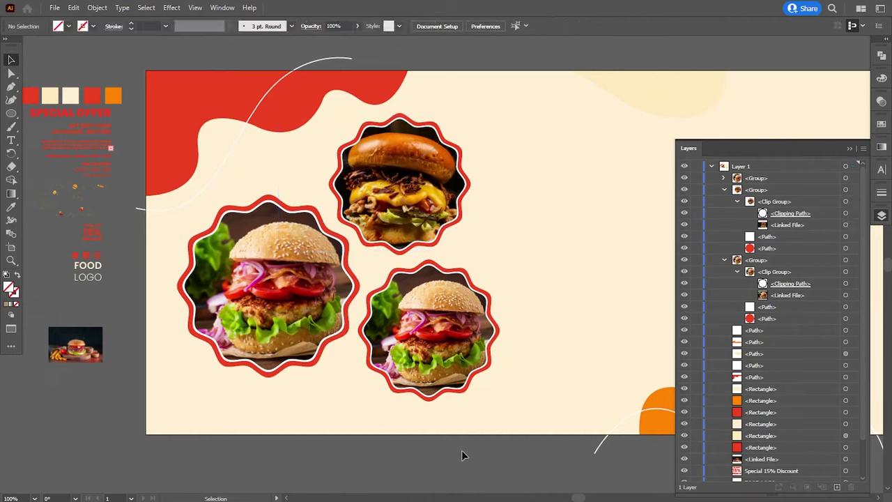
left_click(737, 202)
left_click(728, 186)
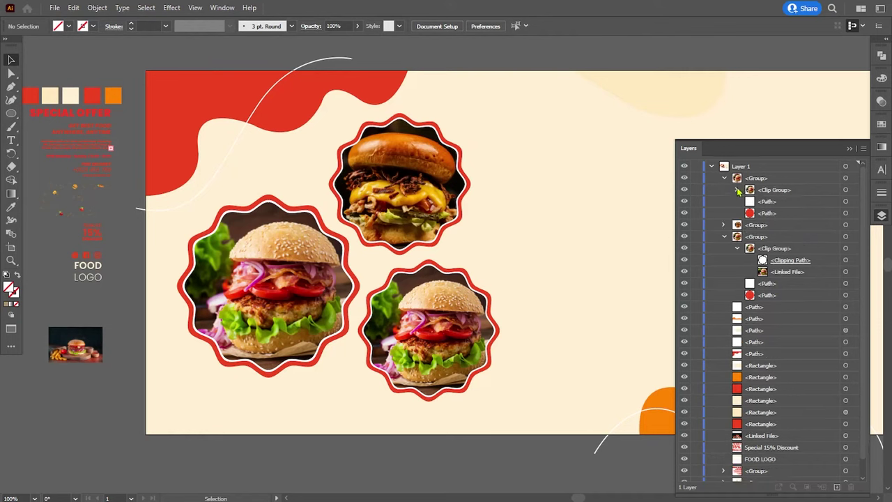
left_click(738, 191)
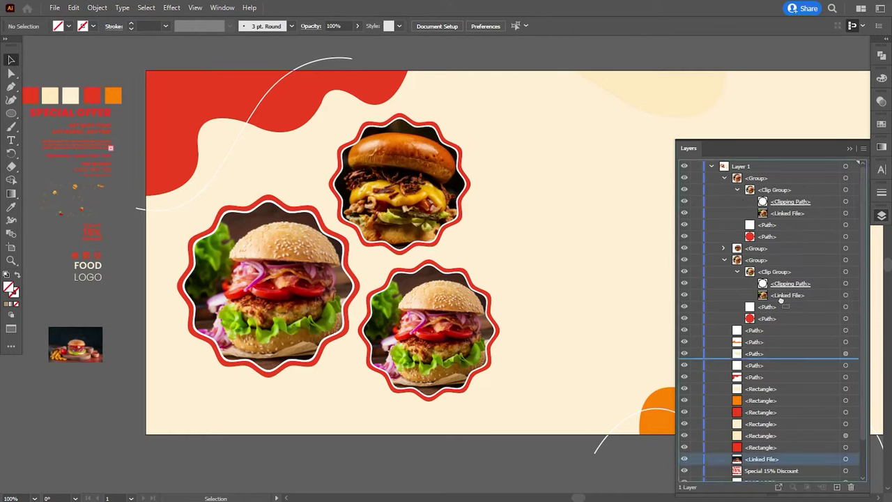
left_click_drag(760, 459, 848, 226)
key("ctrl+z")
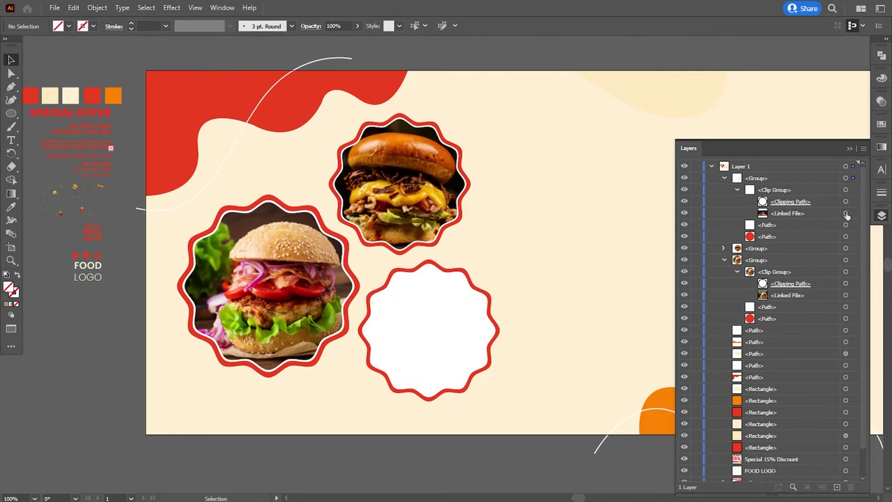
Move and enlarge the new cheeseburger image to fill the bottom frame.
mouse_move(89, 339)
left_mouse_down()
mouse_move(441, 332)
mouse_move(545, 410)
mouse_move(519, 384)
left_mouse_up()
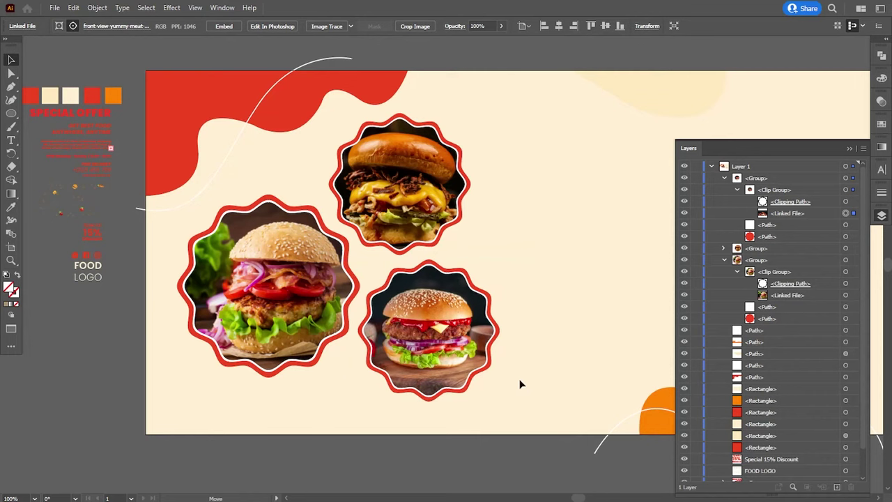
left_click_drag(564, 229, 576, 216)
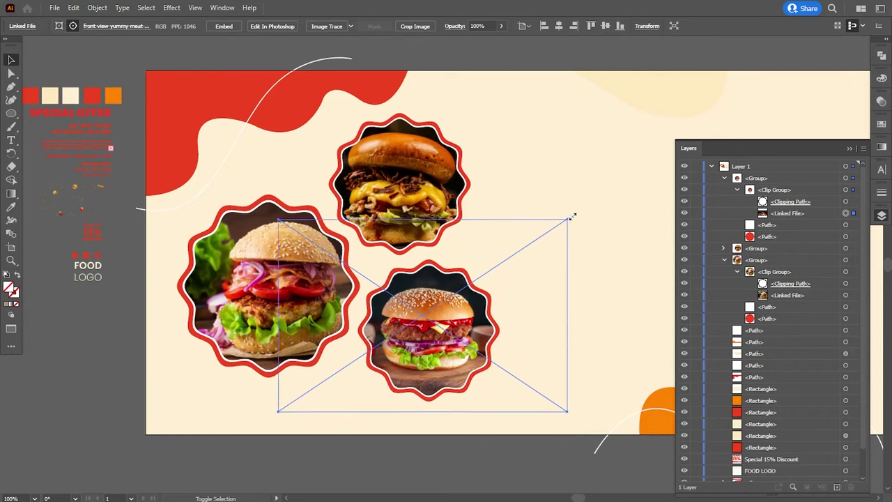
left_click(482, 455)
left_click(726, 261)
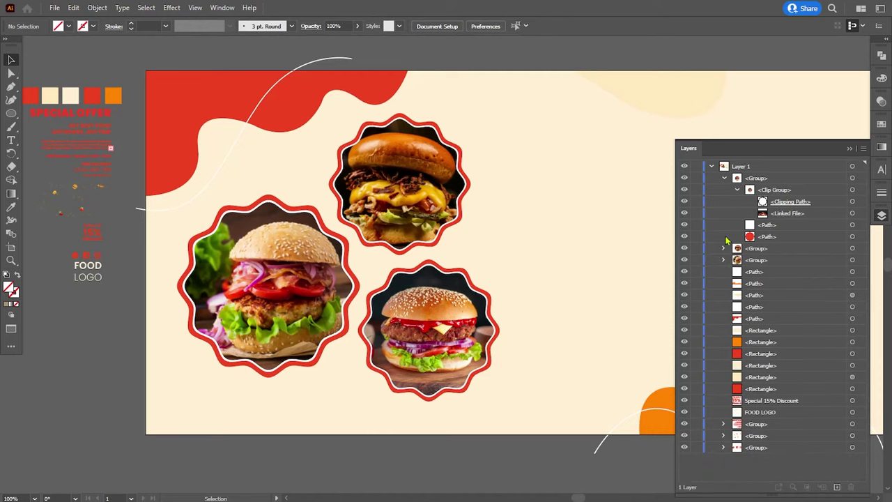
left_click(725, 178)
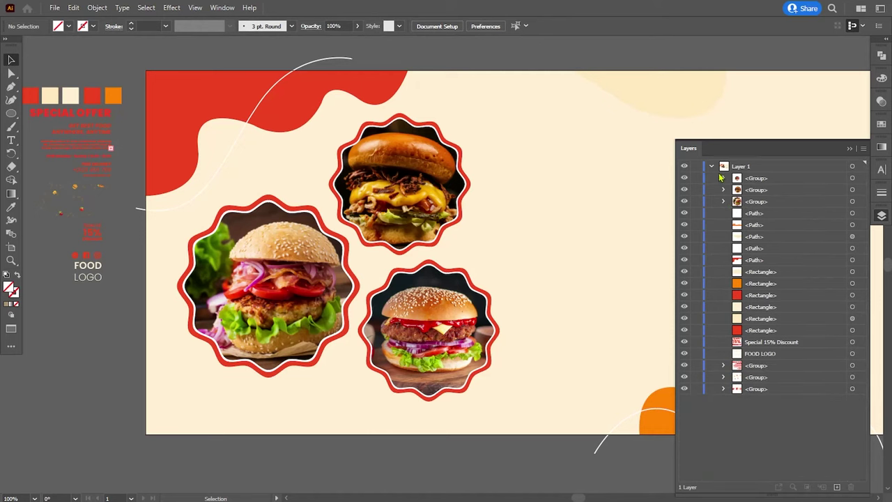
Draw a circle right of the burgers and fill it with the red palette colour.
left_click(850, 149)
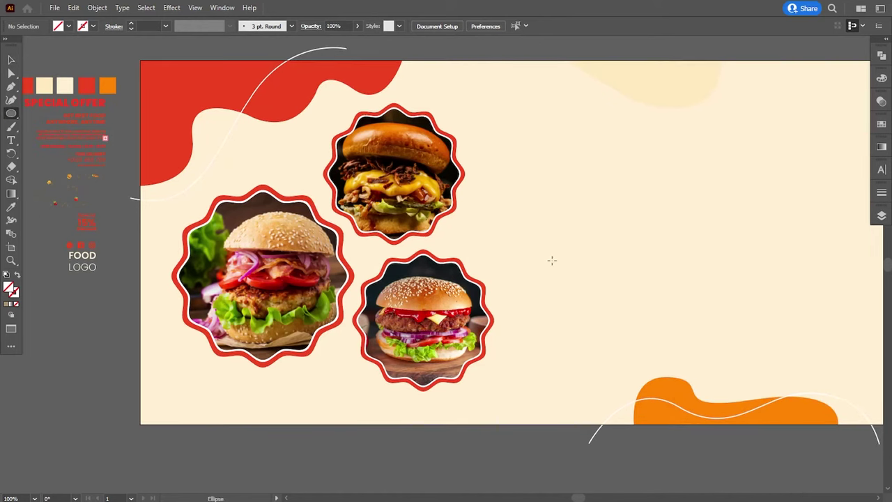
left_click_drag(551, 260, 632, 342)
key("v")
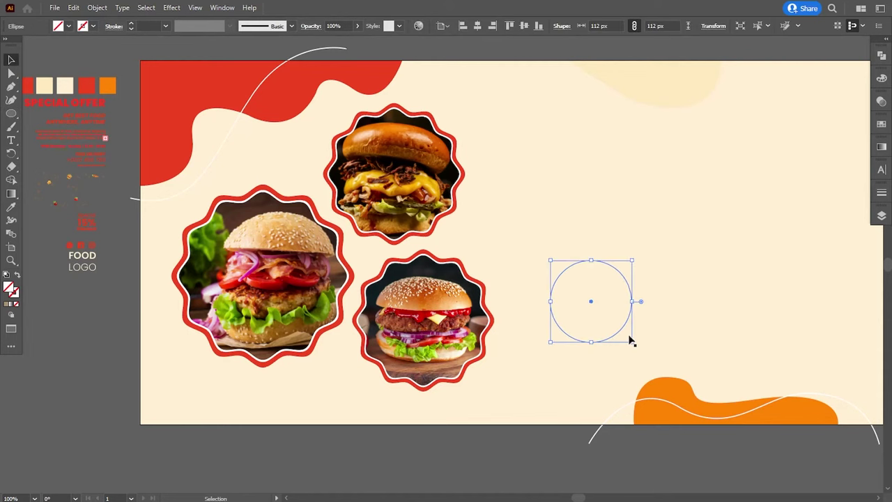
key("ctrl+z")
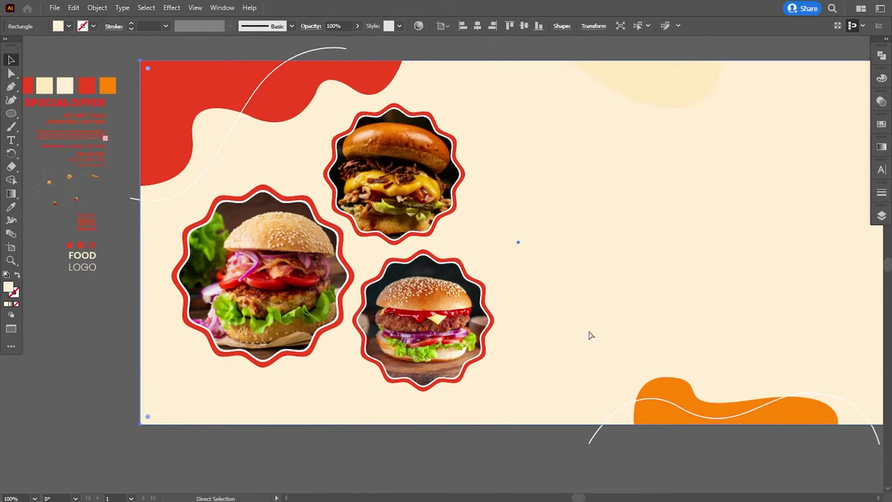
left_click(10, 115)
left_click_drag(603, 343, 642, 365)
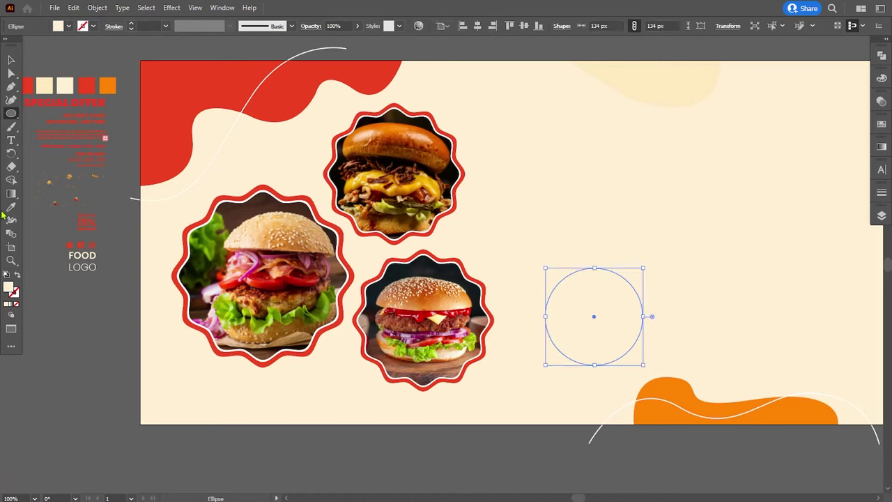
left_click(11, 207)
left_click(89, 89)
left_click(11, 60)
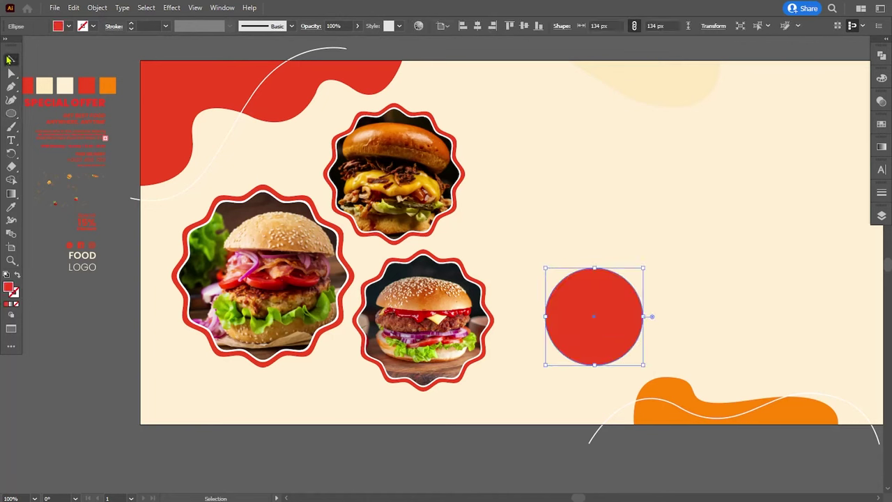
Place the circle on the bottom badge's right edge, shrink it, and fill it cream.
left_click_drag(578, 323, 485, 322)
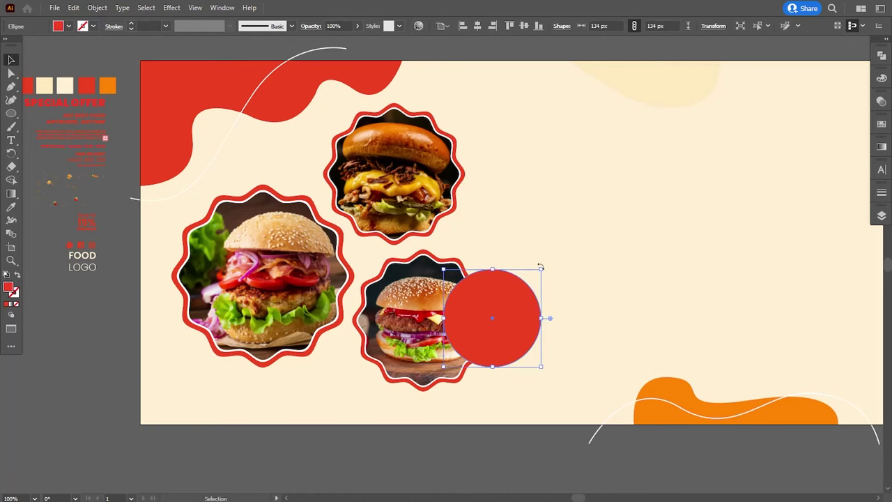
left_click_drag(542, 268, 523, 284)
left_click(73, 7)
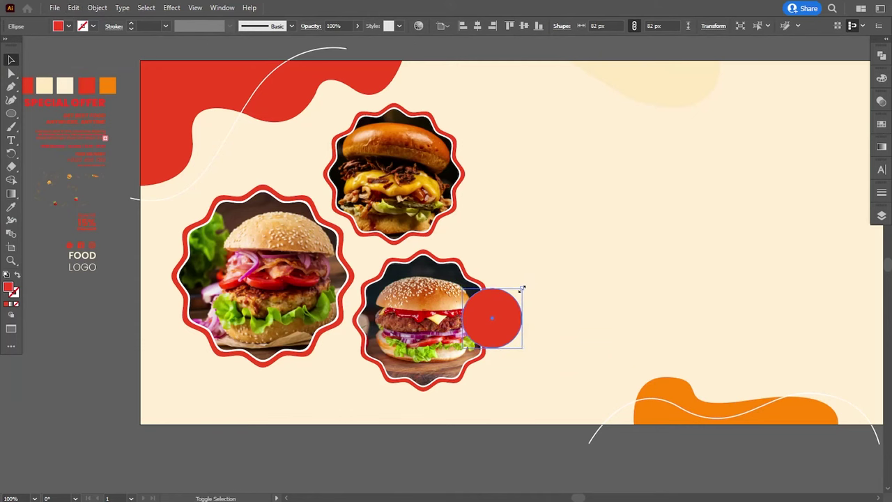
left_click_drag(522, 288, 519, 288)
key("i")
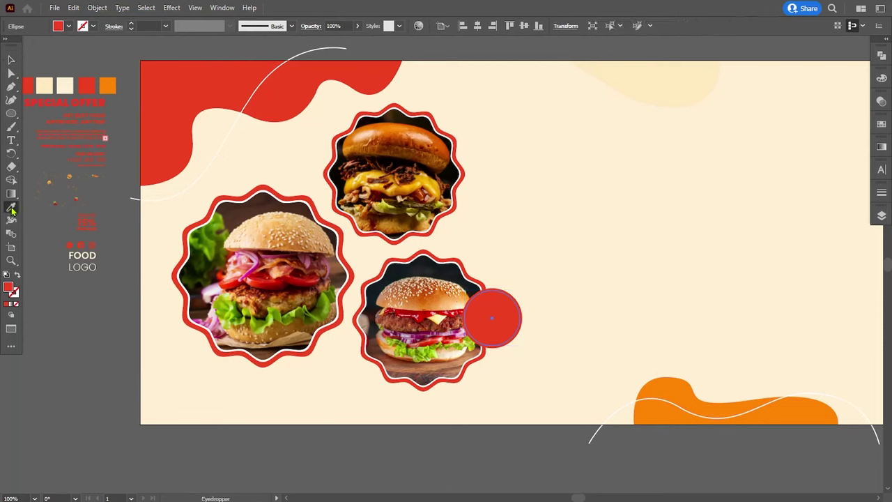
left_click(67, 87)
left_click(12, 60)
left_click(60, 72)
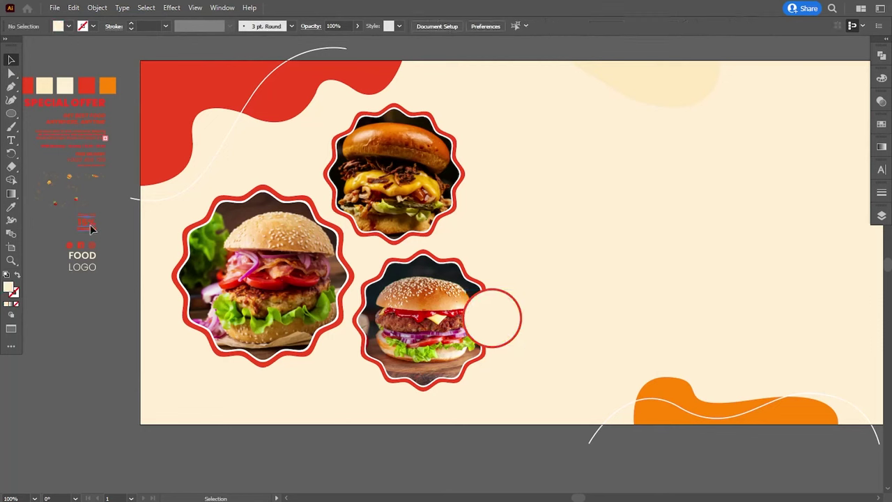
Bring the Special 15% Discount text in front and enlarge it to fill the circle.
left_click(493, 328)
right_click(493, 327)
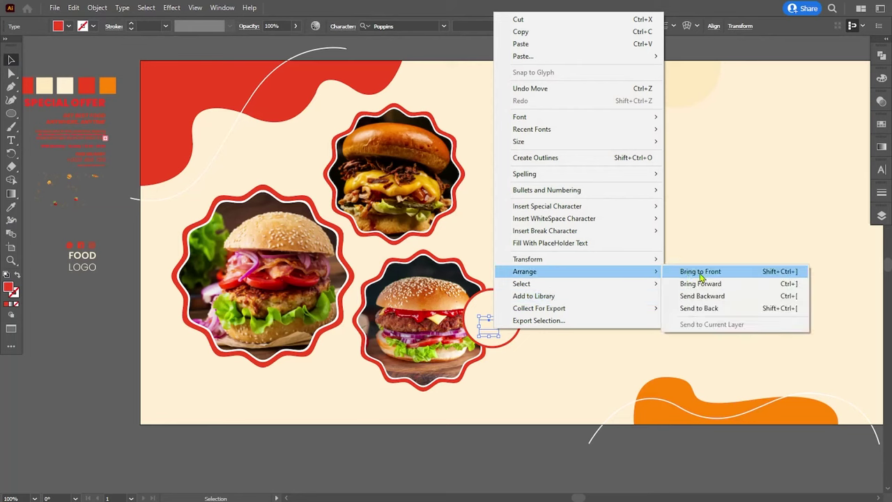
left_click(697, 271)
mouse_move(500, 316)
left_mouse_down()
mouse_move(496, 323)
mouse_move(514, 301)
left_mouse_up()
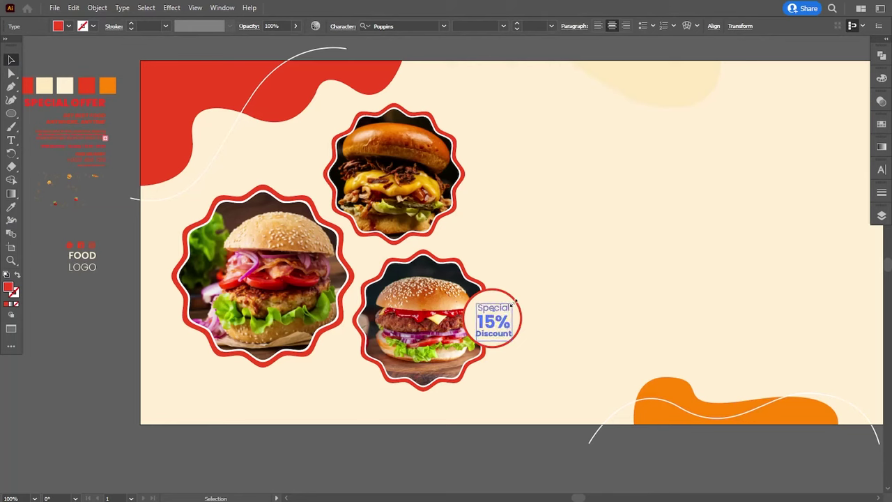
left_click(516, 443)
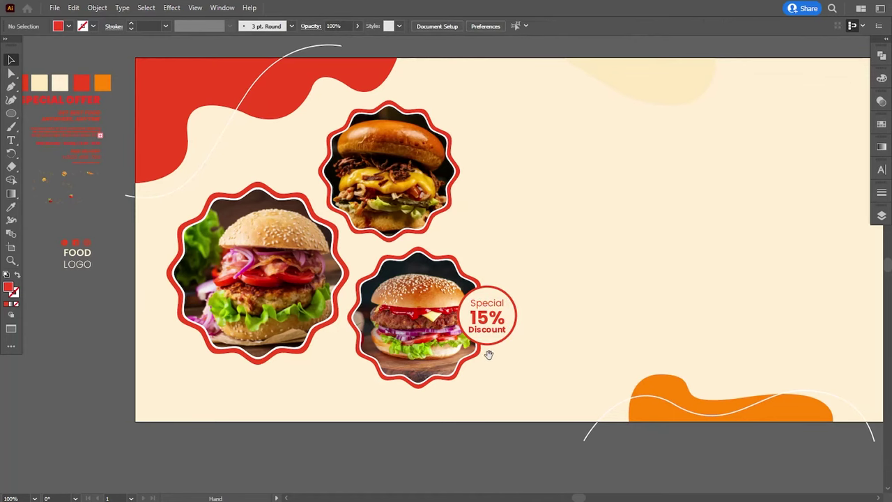
left_click_drag(495, 359, 307, 340)
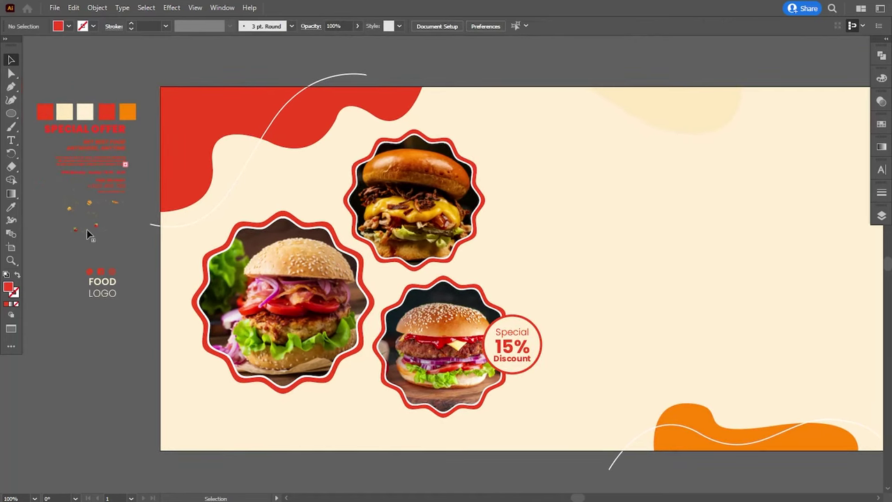
Move the food doodle group onto the banner and bring it to the front.
left_click(99, 234)
key("ctrl+a")
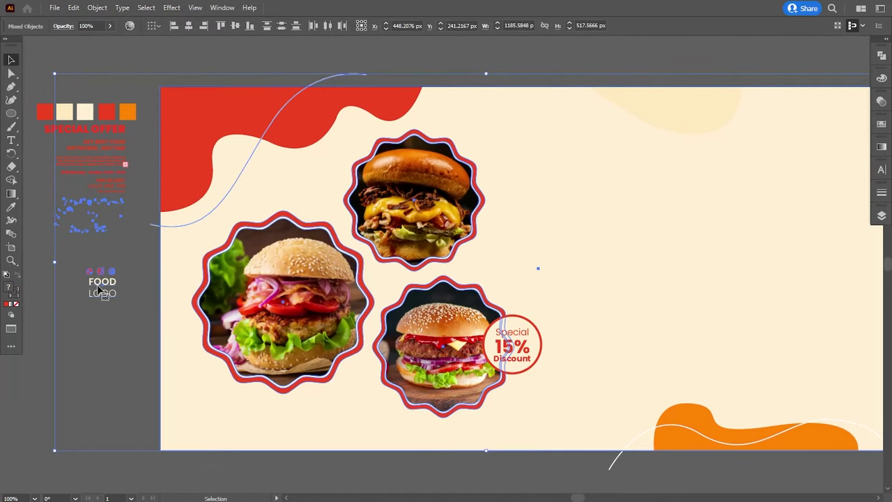
left_click(76, 249)
mouse_move(98, 230)
left_mouse_down()
mouse_move(564, 241)
mouse_move(852, 377)
left_mouse_up()
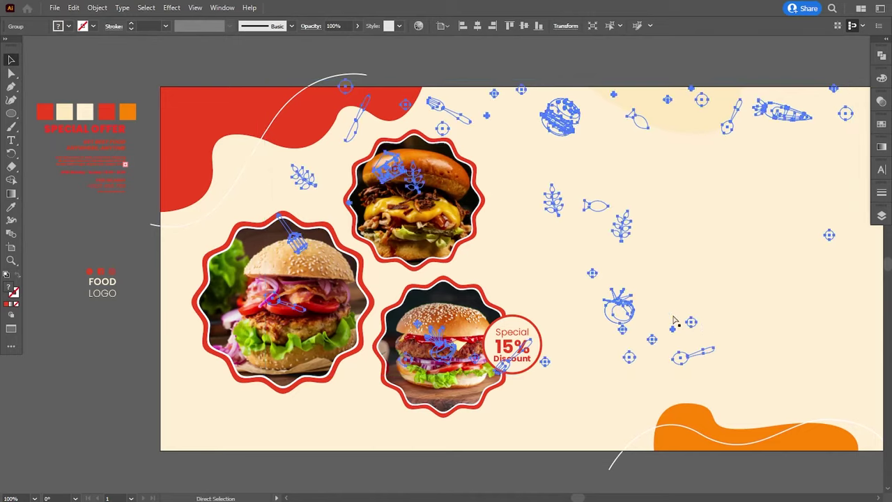
key("ctrl+minus")
right_click(645, 296)
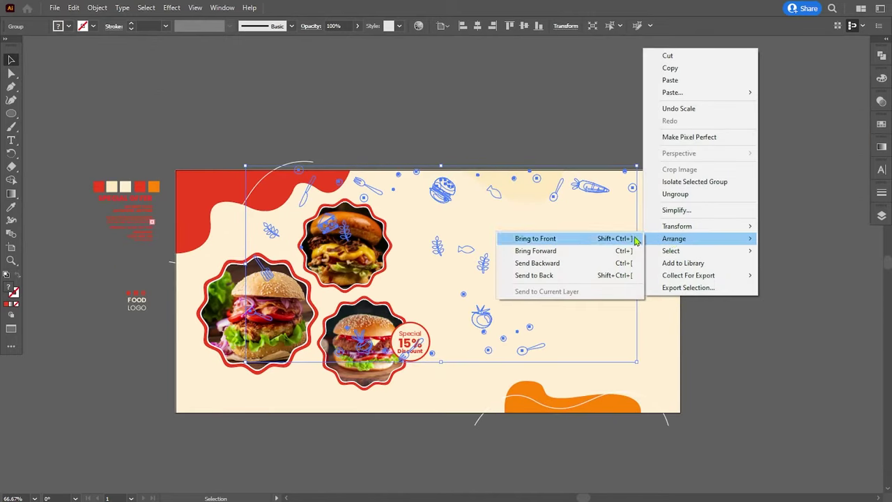
left_click(551, 239)
Scale and position the doodles to span the whole banner.
left_click_drag(636, 363, 664, 375)
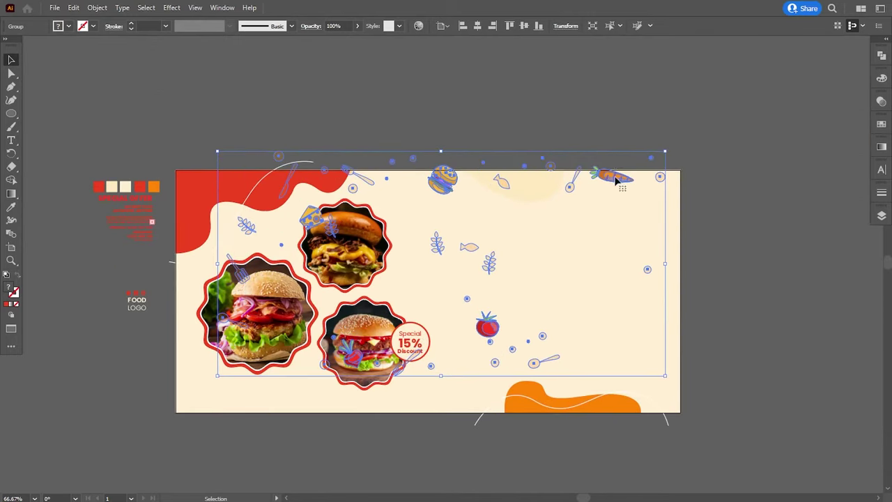
left_click_drag(615, 180, 610, 211)
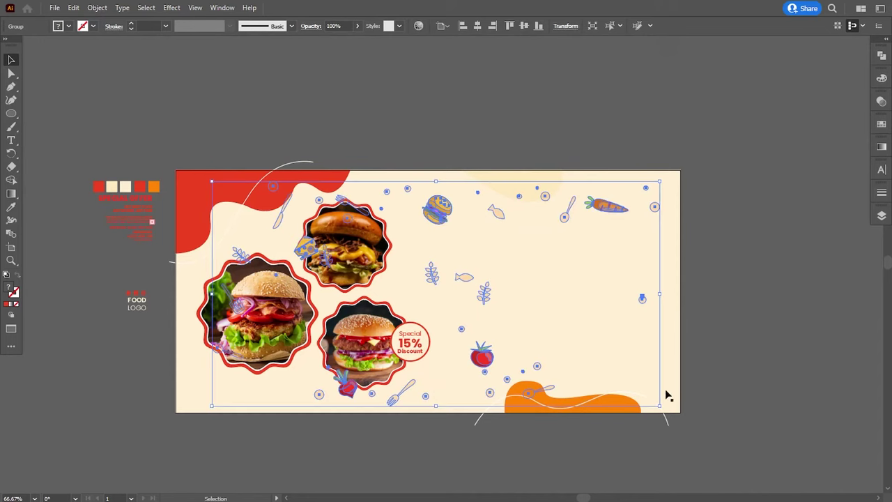
mouse_move(661, 408)
left_mouse_down()
mouse_move(687, 415)
mouse_move(669, 410)
left_mouse_up()
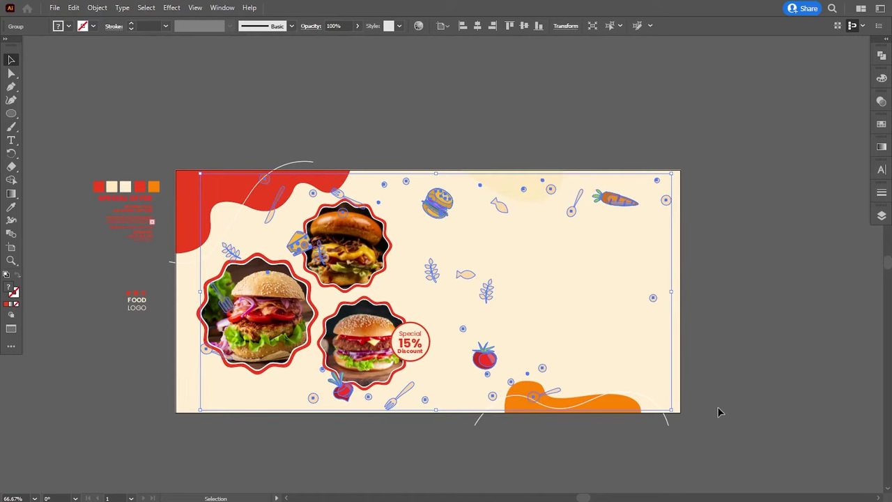
key("Left")
key("Left")
key("Left")
key("Left")
key("Left")
key("Left")
key("Left")
key("Left")
key("Left")
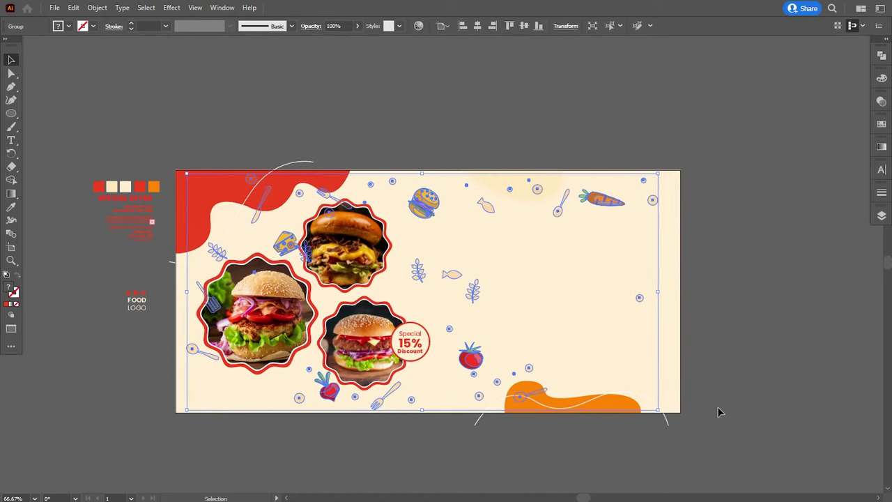
key("Left")
key("Left")
key("Left")
left_click(723, 408)
Group the Special 15% Discount text with its two circles.
left_click(420, 354)
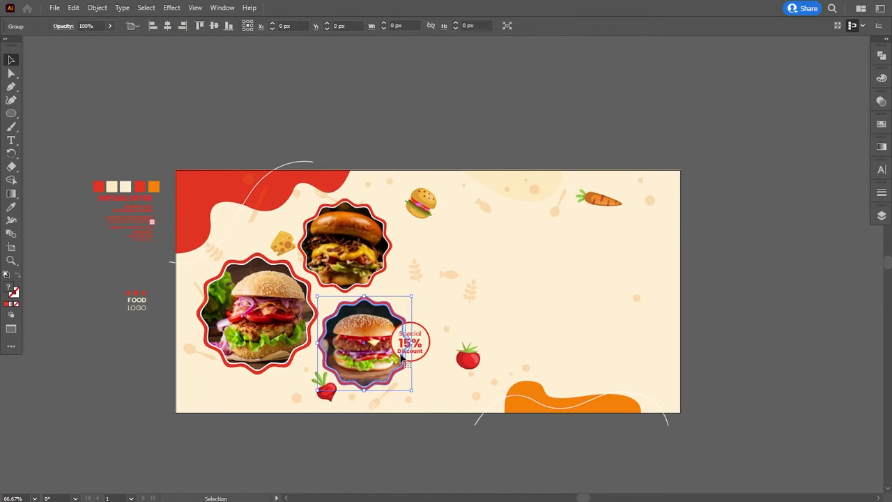
left_click(420, 355, "shift")
left_click(881, 215)
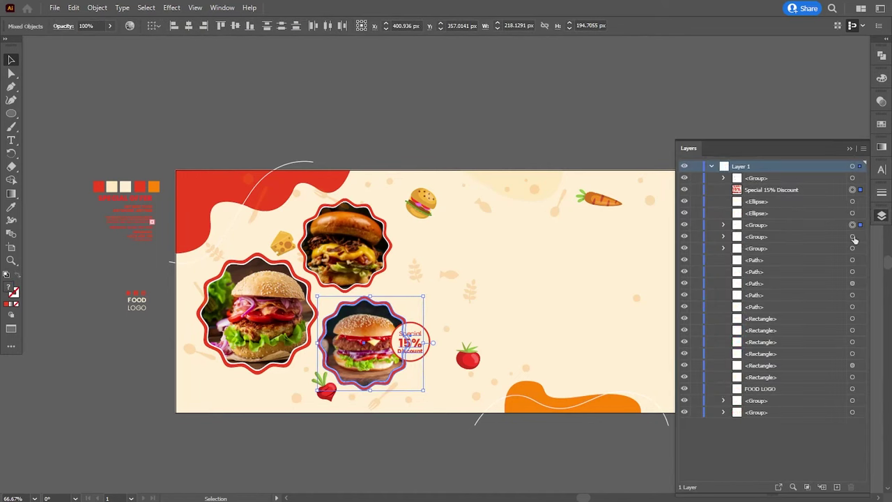
left_click(852, 189)
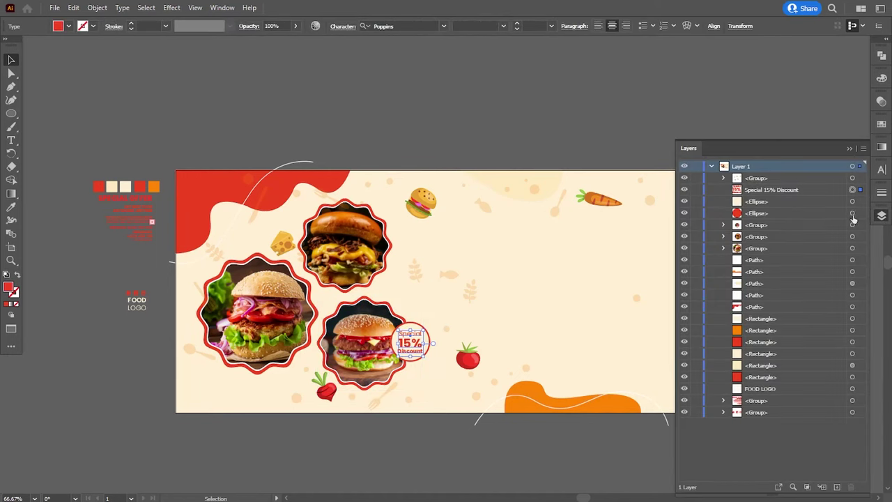
left_click(853, 212, "shift")
left_click(97, 7)
left_click(110, 58)
left_click(133, 84)
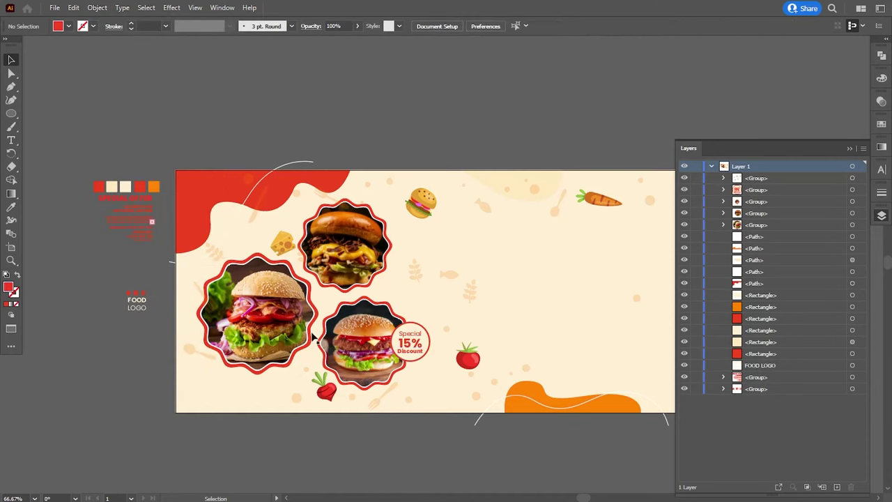
Select the three burger badges and bring the top badge to the front.
left_click(359, 364)
left_click(359, 261, "shift")
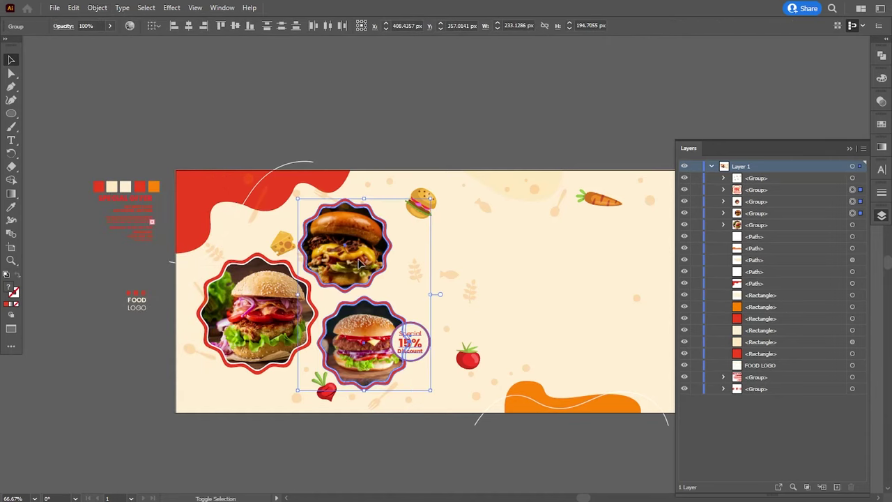
left_click(275, 307, "shift")
right_click(274, 309)
left_click(414, 243)
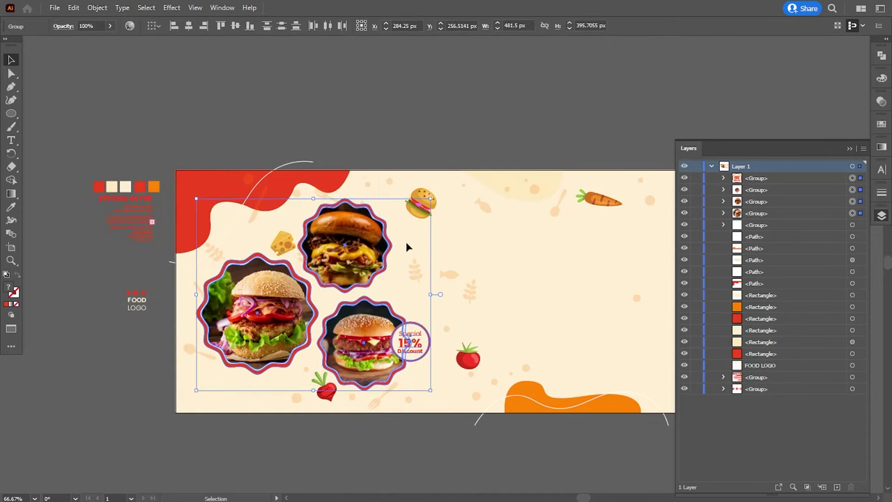
left_click(384, 149)
left_click_drag(468, 290, 424, 279)
Move the FOOD LOGO text to the banner's top-left, bring it to front, and enlarge it.
left_click_drag(100, 301, 172, 189)
right_click(173, 171)
mouse_move(203, 428)
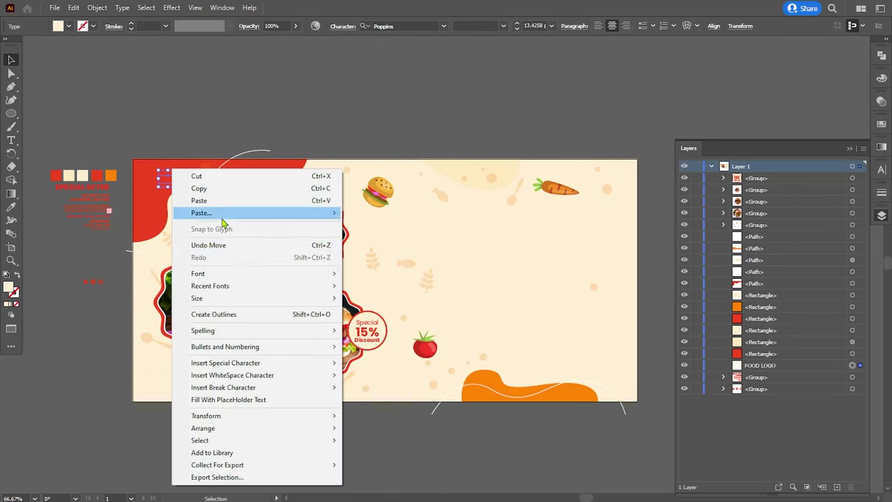
left_click(379, 428)
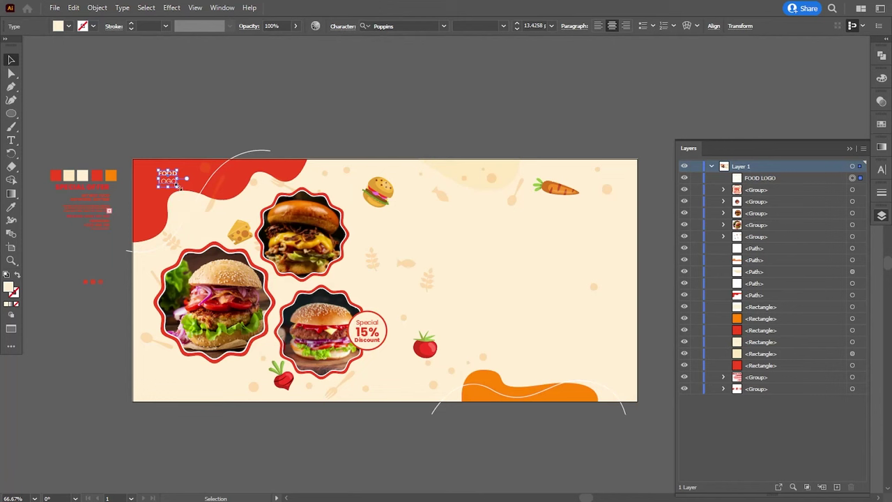
mouse_move(178, 187)
left_mouse_down()
mouse_move(189, 192)
mouse_move(167, 191)
mouse_move(183, 167)
mouse_move(177, 172)
left_mouse_up()
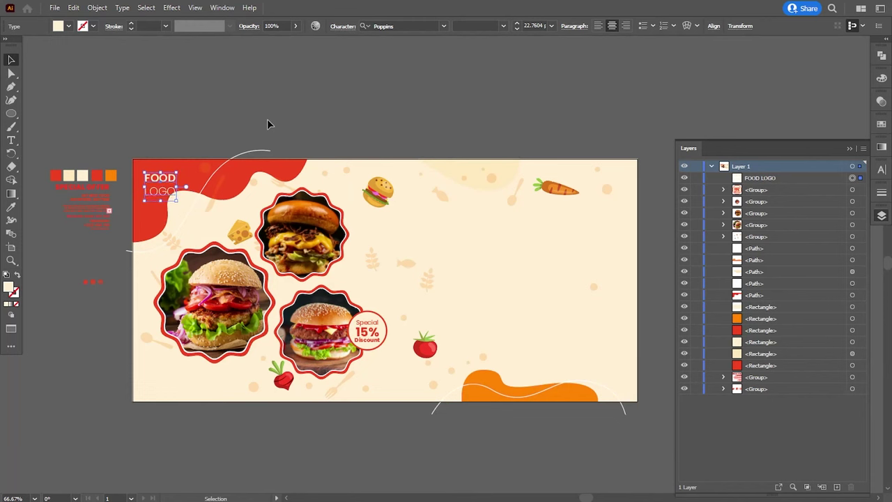
left_click(267, 124)
Enlarge the red wave in the top-left corner.
left_click(223, 196)
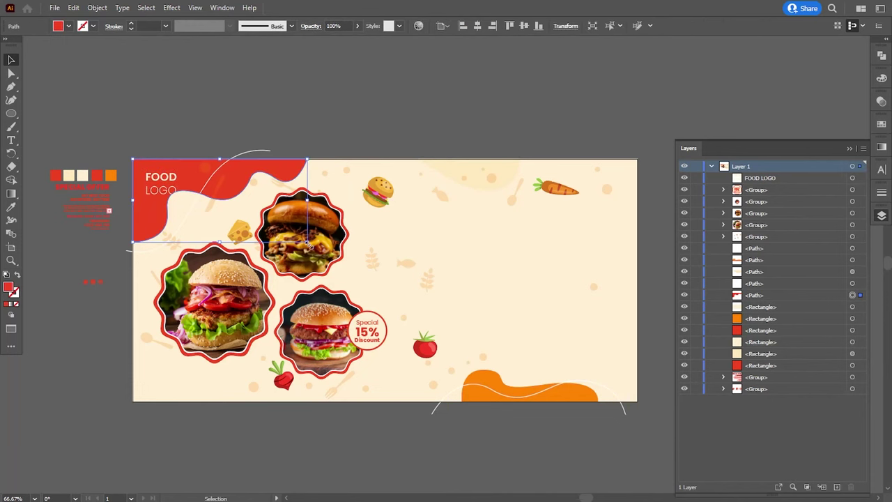
left_click_drag(309, 246, 321, 249)
left_click(254, 148)
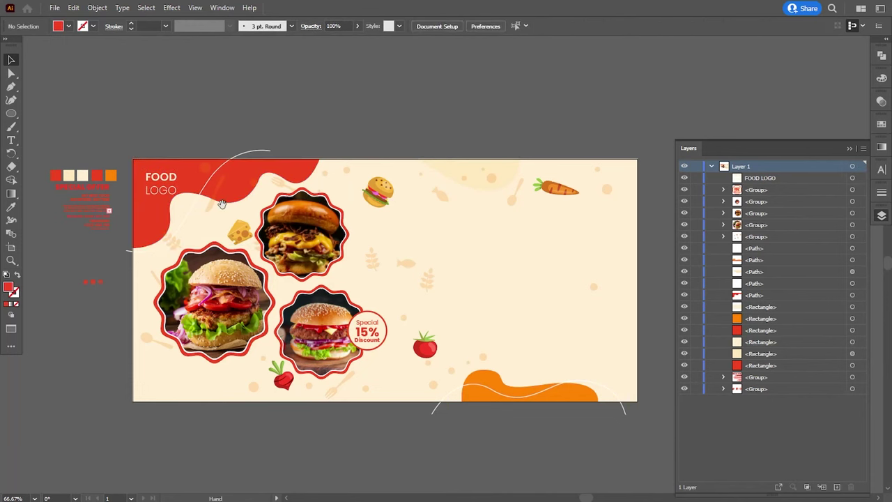
left_click_drag(222, 204, 224, 195)
Bring the bottom-left social media icon group in front of the banner.
left_click(96, 275)
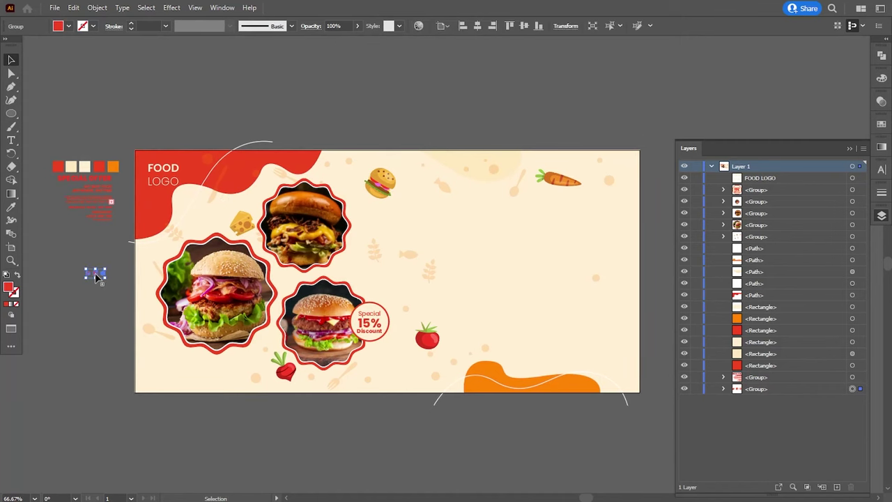
right_click(155, 377)
left_click(310, 318)
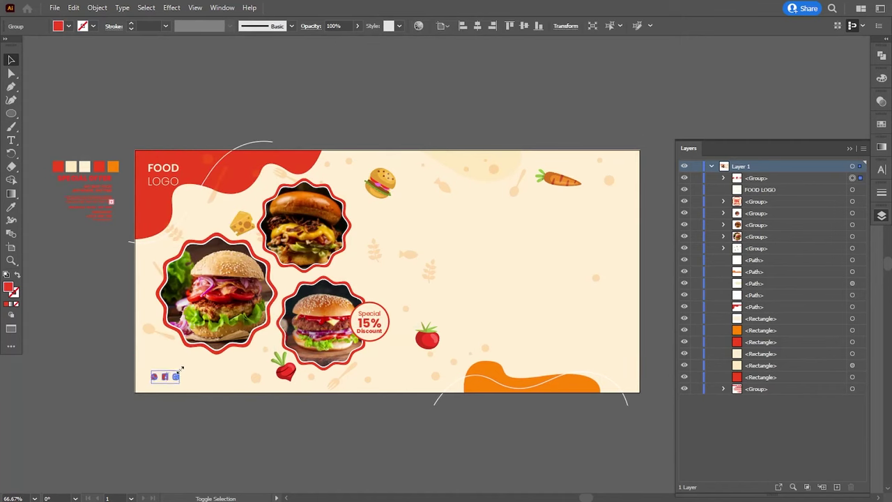
left_click(196, 422)
left_click_drag(198, 424, 211, 415)
left_click(178, 374)
left_click(205, 419)
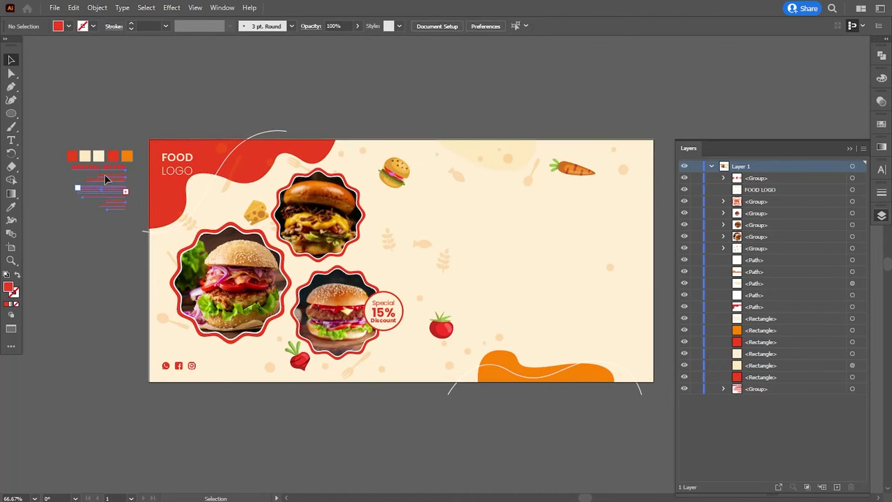
Place the SPECIAL OFFER text group on the banner's right half, brought to front, enlarged, nudged right.
left_click_drag(106, 179, 536, 242)
mouse_move(561, 304)
left_mouse_down()
mouse_move(470, 277)
mouse_move(538, 345)
left_mouse_up()
right_click(494, 193)
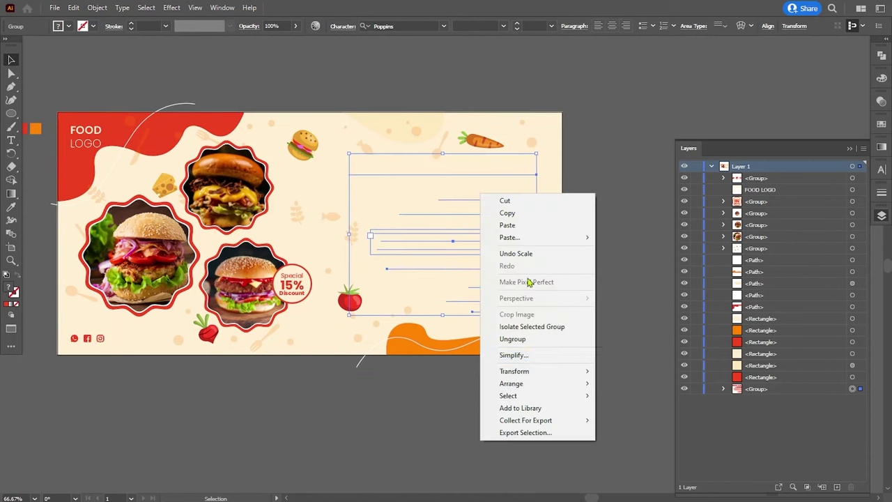
left_click(634, 384)
left_click_drag(523, 169, 523, 178)
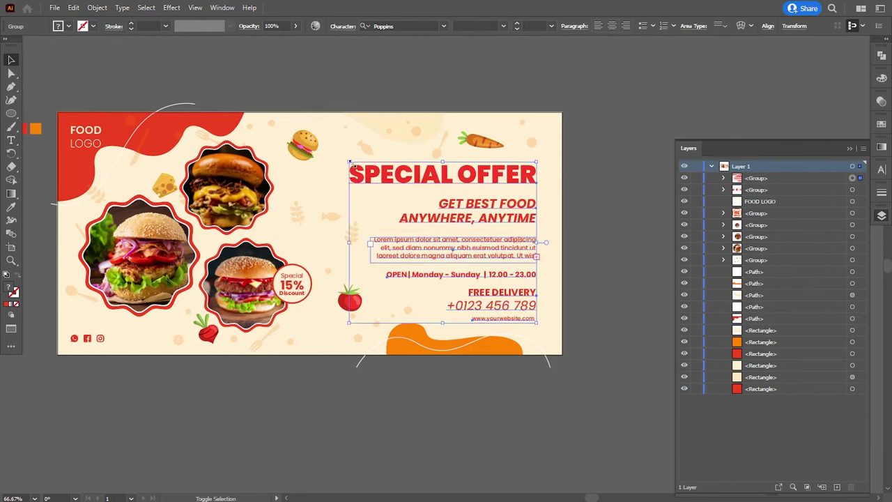
mouse_move(351, 161)
left_mouse_down()
mouse_move(338, 152)
mouse_move(349, 154)
left_mouse_up()
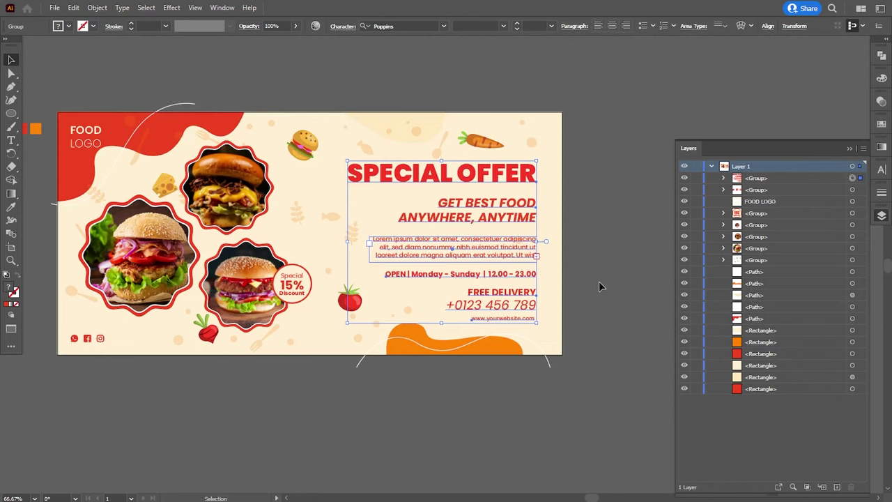
key("Right")
key("Right")
key("Right")
key("Right")
key("Right")
key("Right")
key("Right")
key("Right")
key("Right")
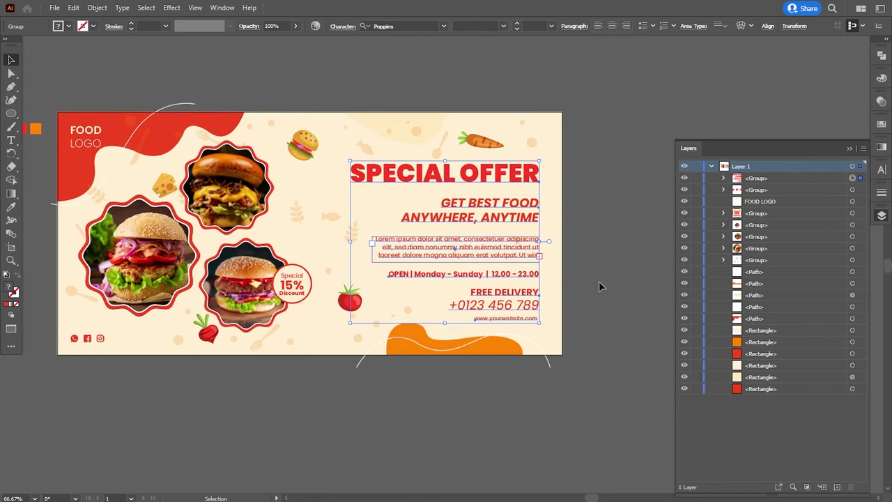
left_click(599, 281)
scroll(313, 230, "left", 2)
left_click(10, 114)
Draw an artboard-sized rectangle and use it as a clipping mask over all the banner artwork.
left_click(56, 113)
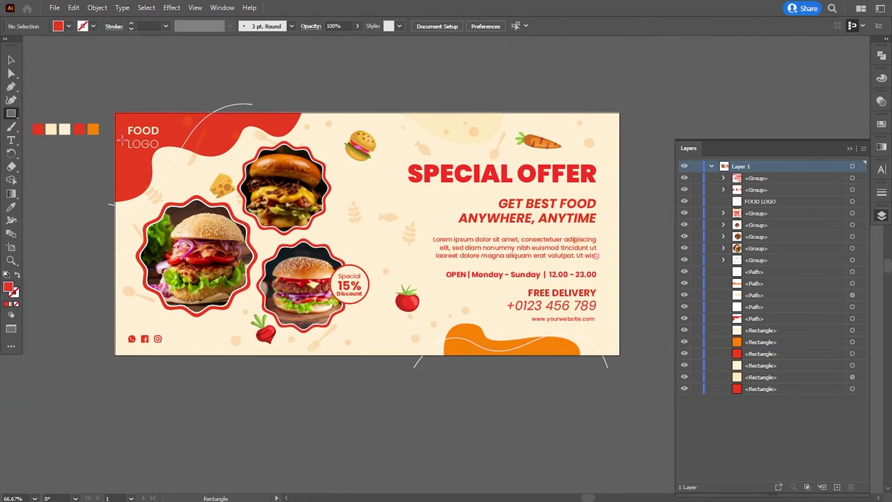
mouse_move(115, 113)
left_mouse_down()
mouse_move(268, 365)
mouse_move(620, 355)
left_mouse_up()
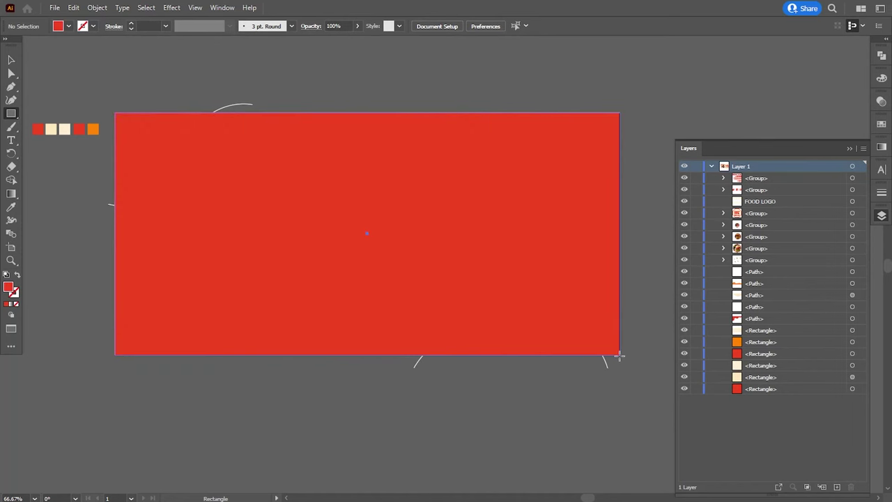
left_click(11, 60)
left_click(109, 206, "shift")
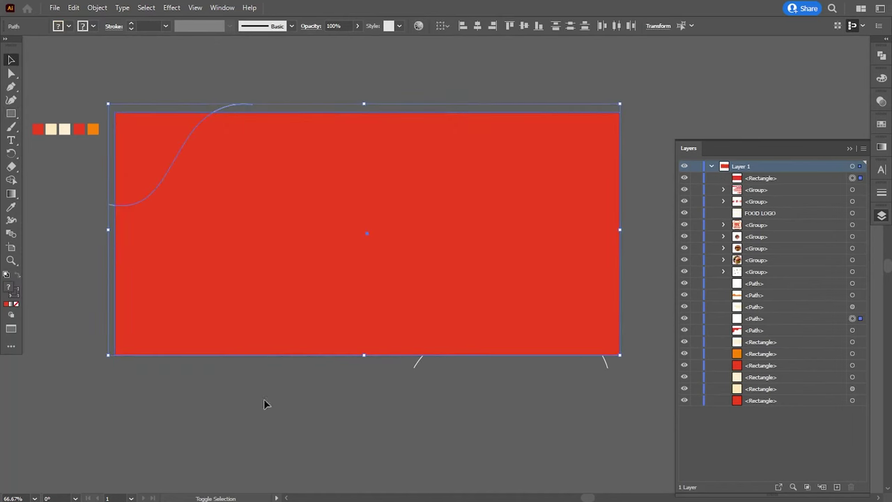
left_click(417, 366, "shift")
left_click(97, 7)
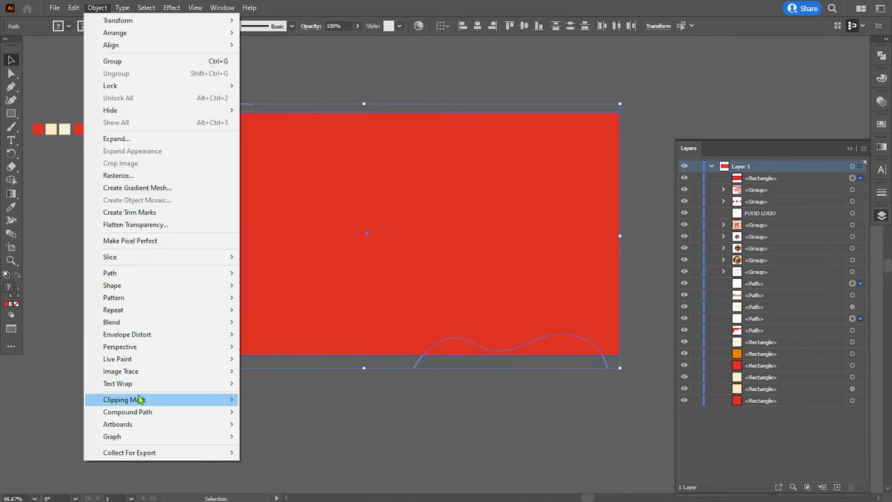
left_click(254, 399)
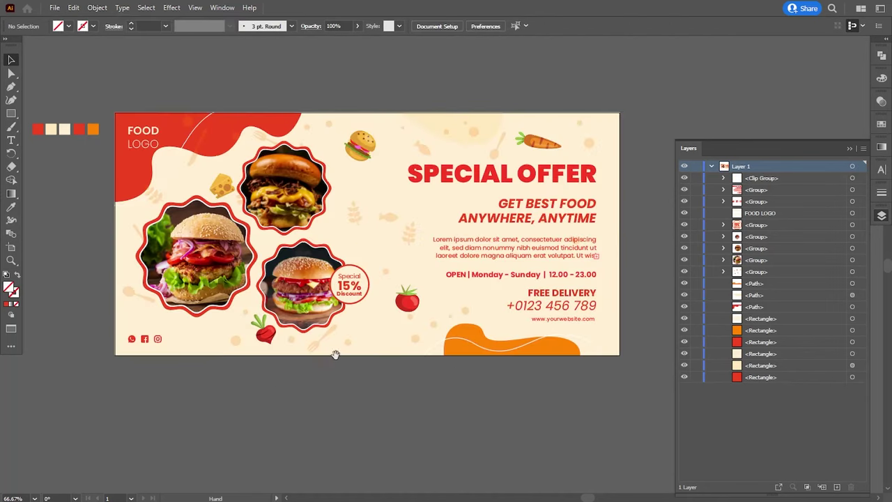
Delete the leftover colour swatches beside the artboard and close the Layers list.
left_click_drag(336, 355, 354, 348)
left_click_drag(115, 129, 49, 117)
key("Delete")
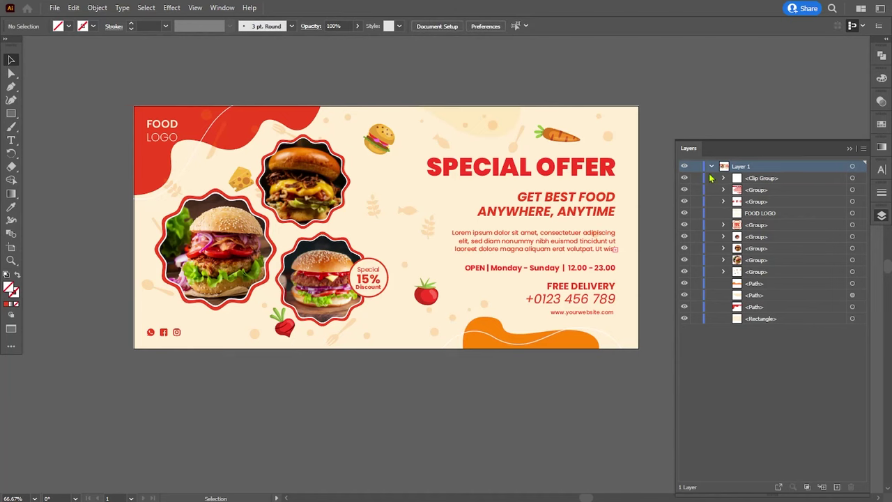
left_click(711, 166)
left_click(850, 147)
left_click_drag(662, 232, 721, 252)
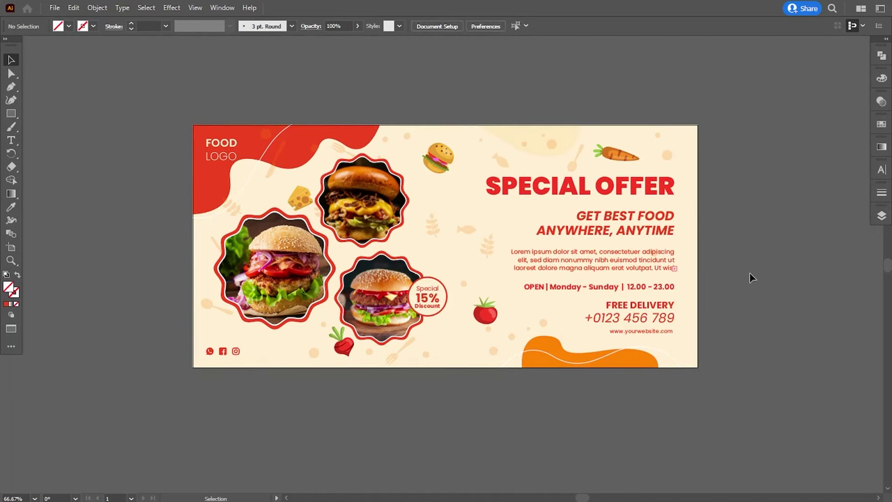